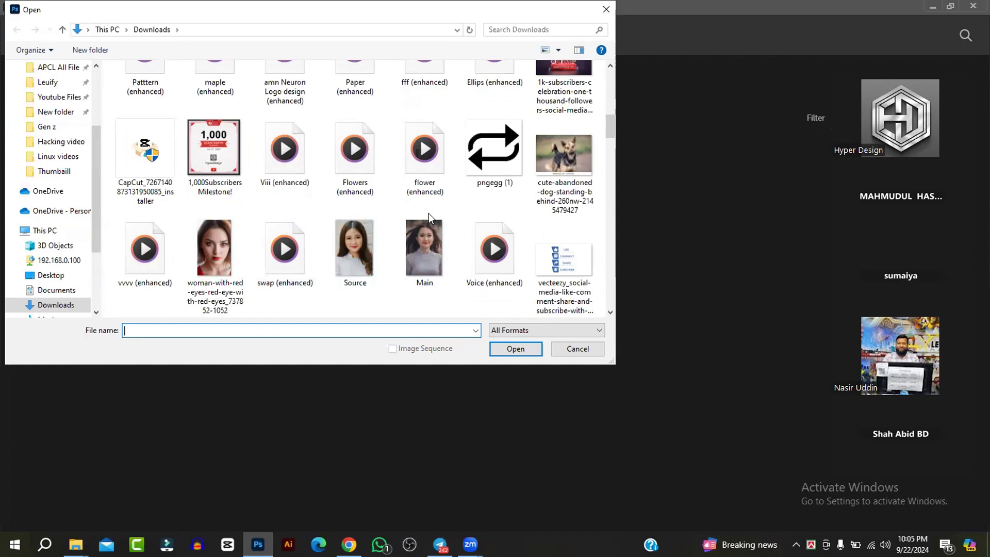
# Step: Open the image sunflower-3550693_1280 from the Downloads folder
pyautogui.scroll(-5, 428, 212)
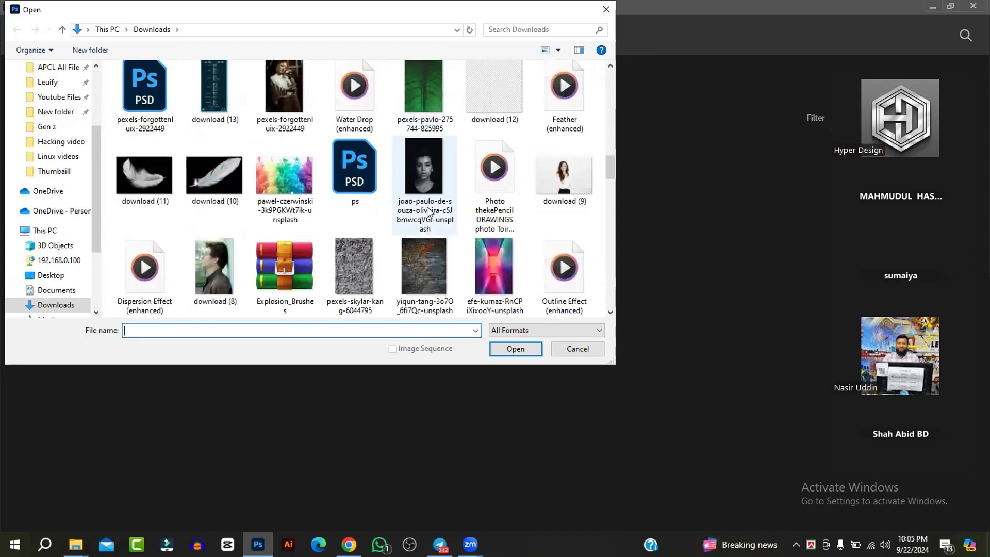
pyautogui.scroll(-10, 427, 210)
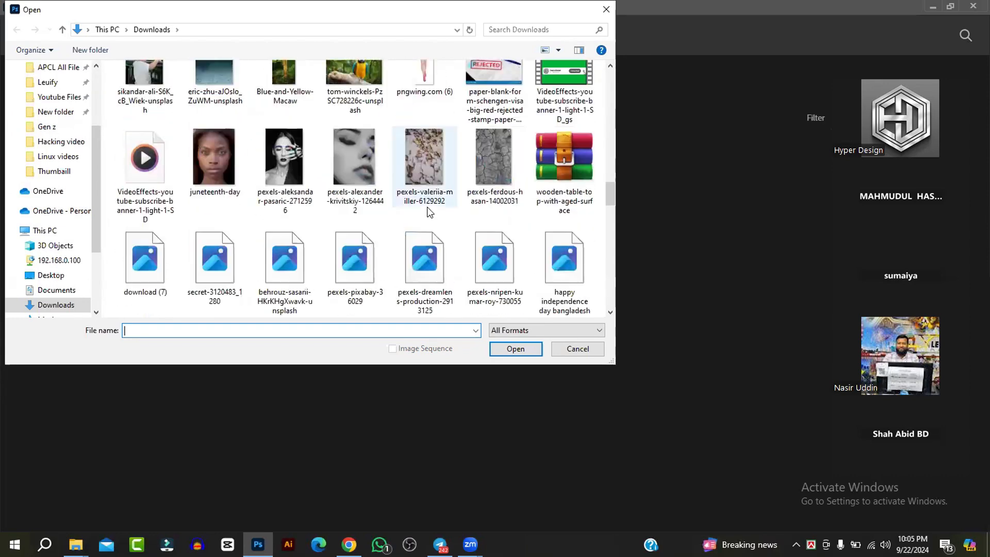
pyautogui.scroll(-3, 426, 206)
pyautogui.click(500, 259)
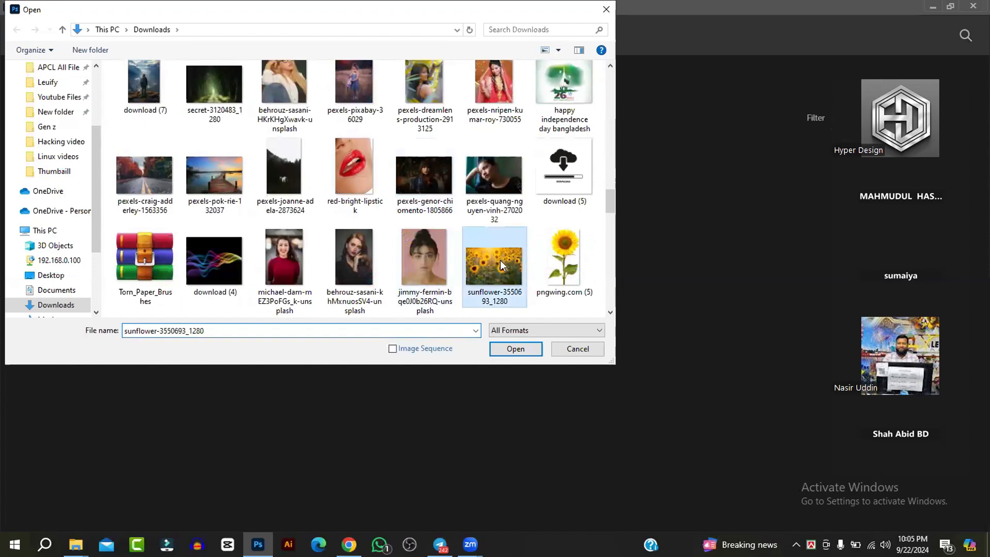
pyautogui.click(521, 348)
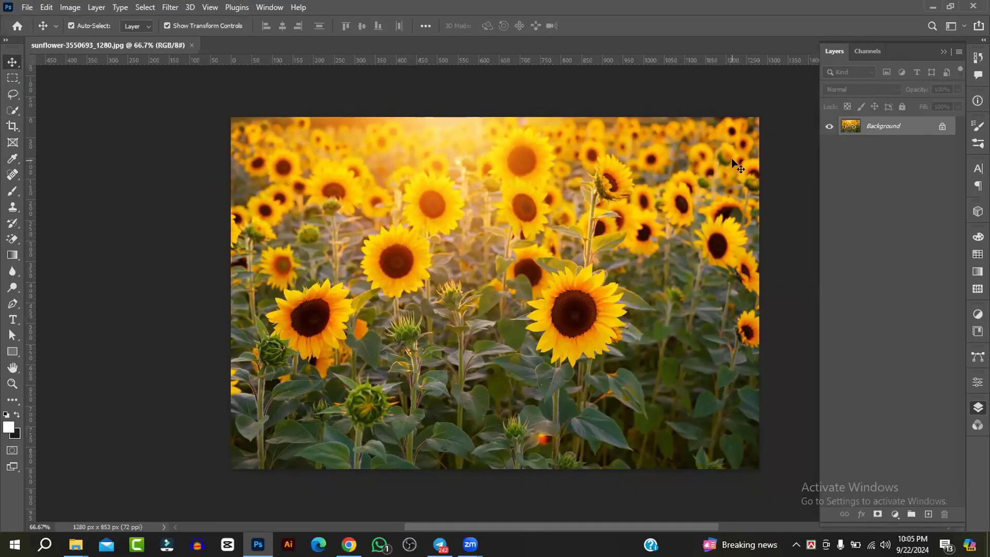
# Step: Draw a rectangular marquee selection around the center-left sunflower
pyautogui.click(12, 62)
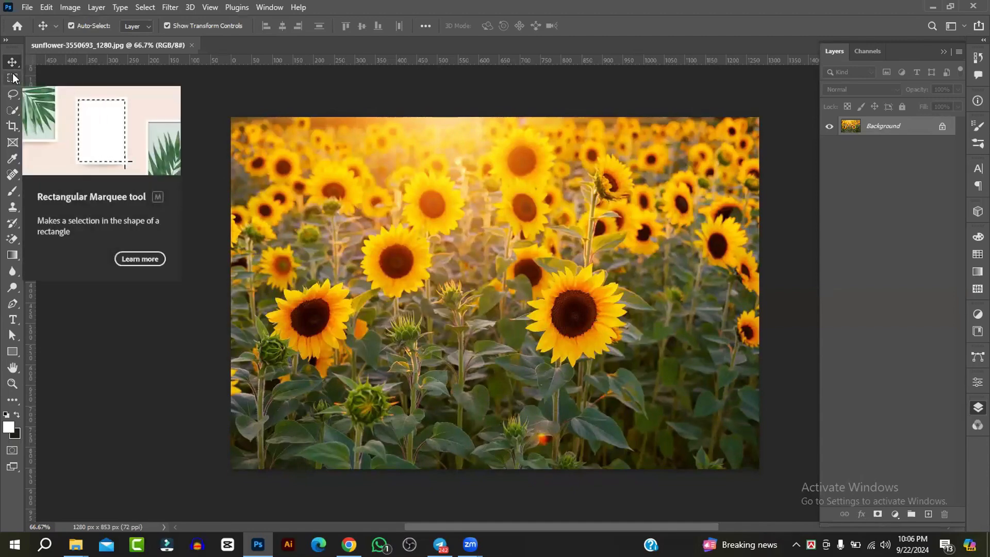
pyautogui.click(14, 77)
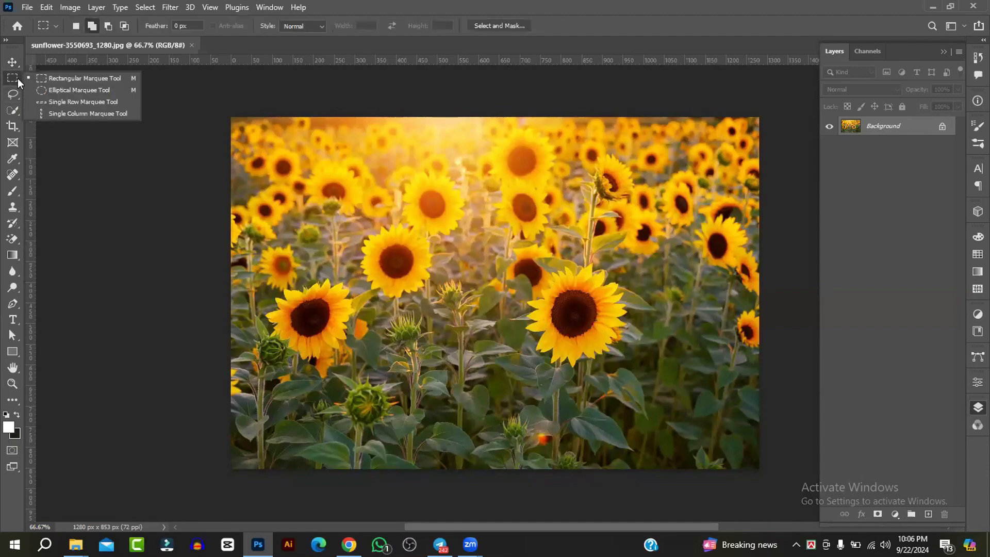
pyautogui.click(56, 78)
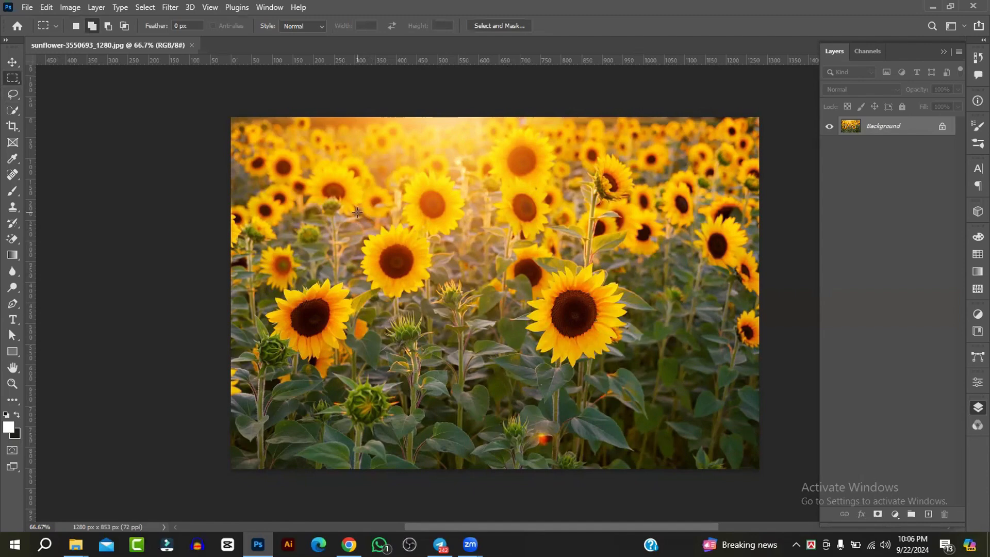
pyautogui.moveTo(349, 210); pyautogui.dragTo(443, 302)
# Step: Add rectangular marquee selections around the large right-hand sunflower, a small upper-left one and the lower-left one
pyautogui.rightClick(13, 77)
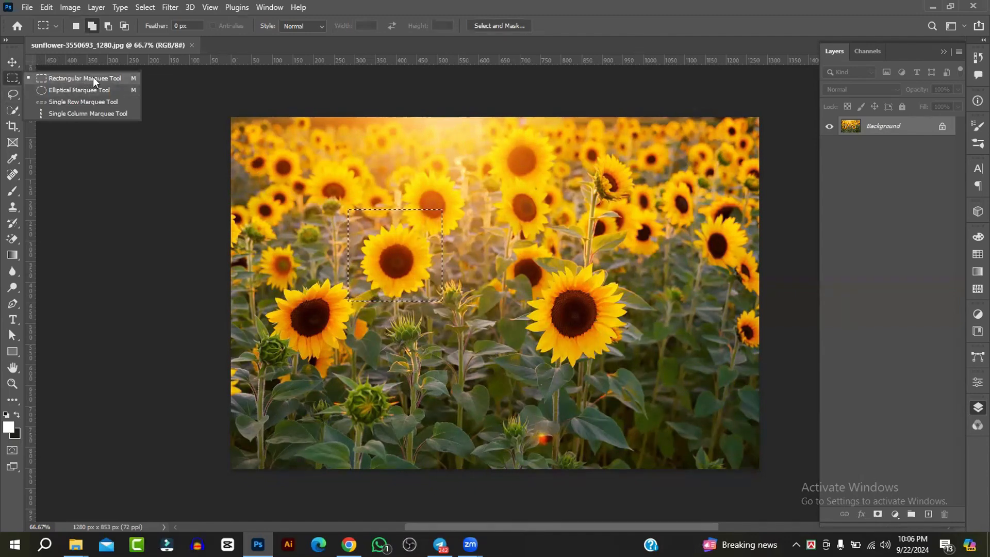
pyautogui.click(120, 79)
pyautogui.moveTo(516, 248); pyautogui.dragTo(650, 370)
pyautogui.moveTo(263, 149); pyautogui.dragTo(309, 199)
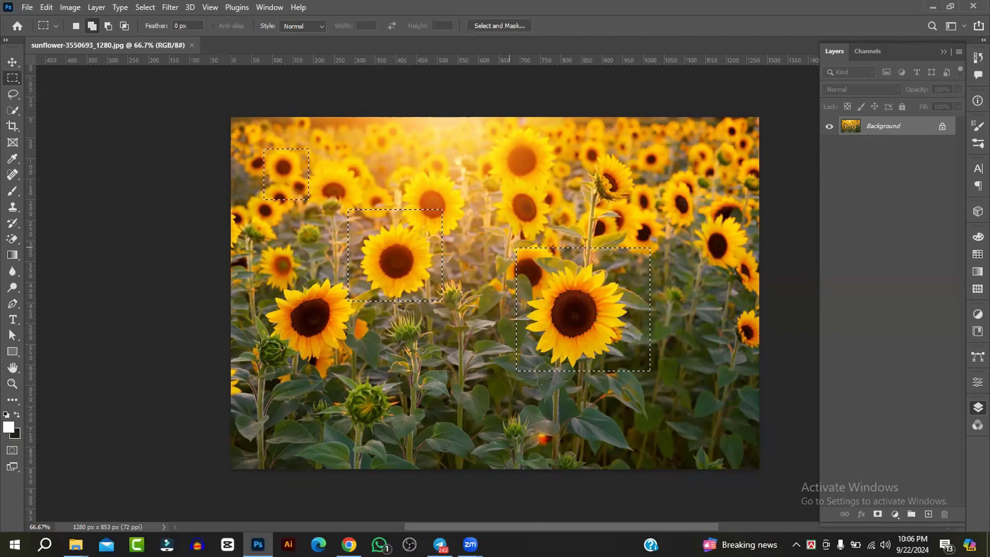
pyautogui.moveTo(266, 282); pyautogui.dragTo(353, 361)
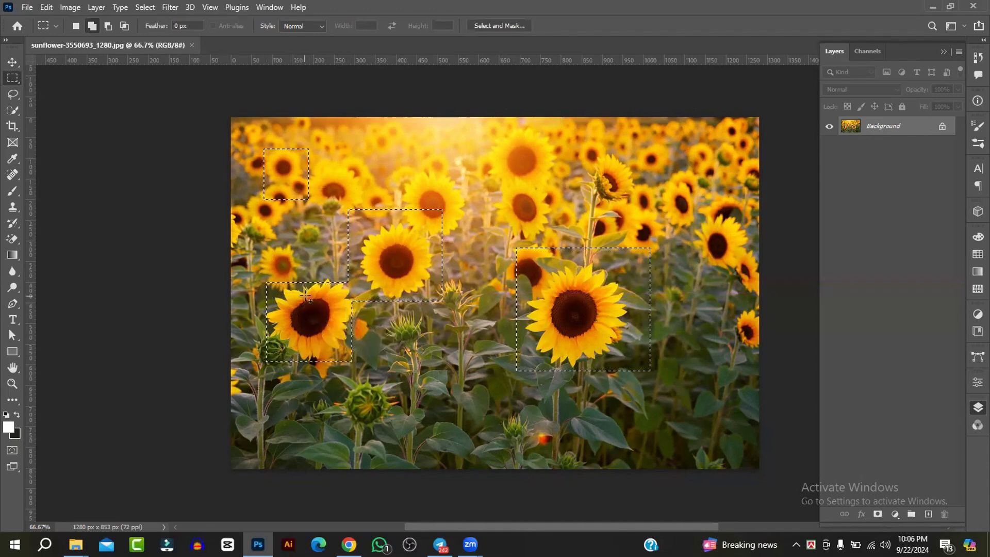
pyautogui.click(326, 242)
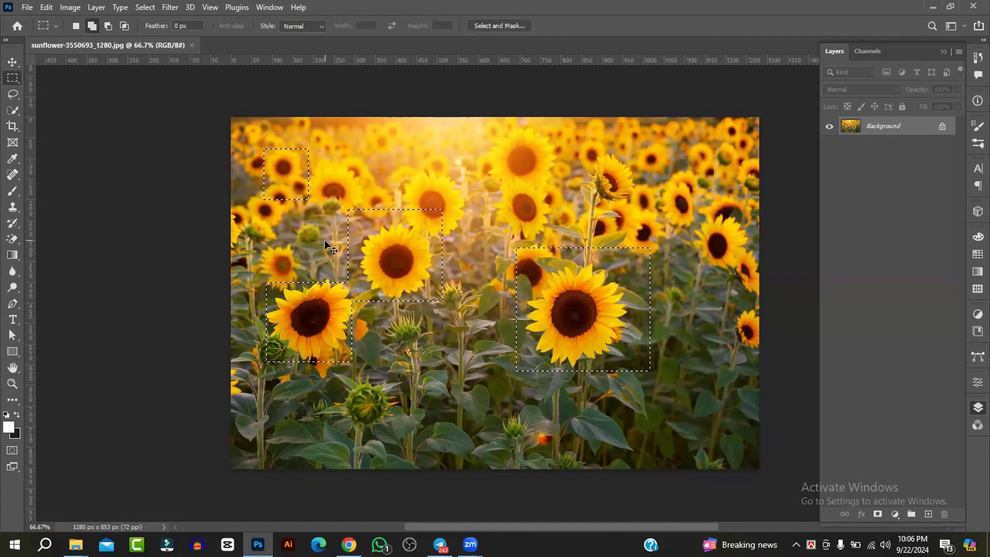
# Step: With the Rectangular Marquee in New selection mode, select several sunflowers one after another, ending with the center-left one
pyautogui.rightClick(15, 78)
pyautogui.click(46, 76)
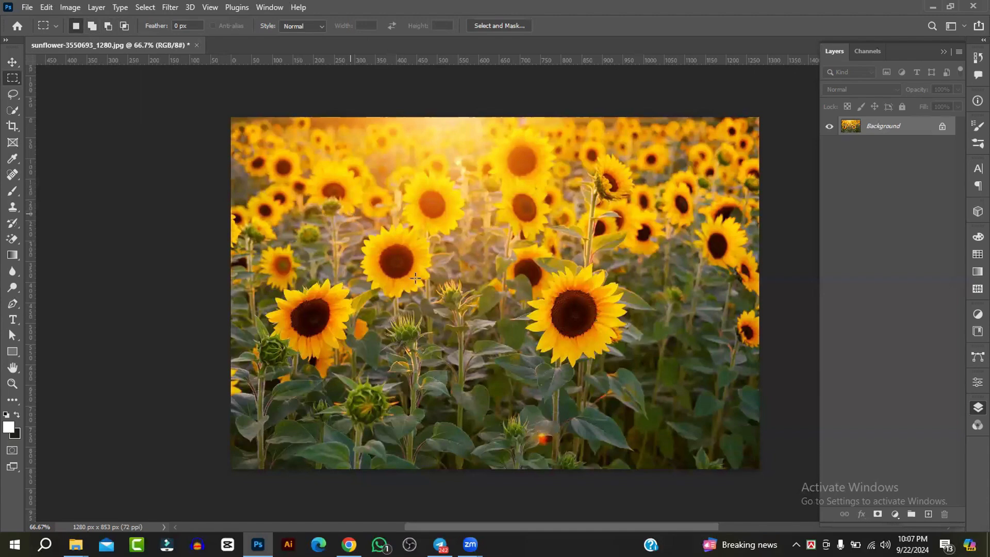
pyautogui.moveTo(338, 222); pyautogui.dragTo(447, 307)
pyautogui.moveTo(403, 269)
pyautogui.mouseDown()
pyautogui.moveTo(509, 192)
pyautogui.moveTo(419, 269)
pyautogui.mouseUp()
pyautogui.moveTo(500, 182); pyautogui.dragTo(551, 235)
pyautogui.moveTo(356, 220); pyautogui.dragTo(439, 304)
pyautogui.moveTo(511, 249); pyautogui.dragTo(638, 375)
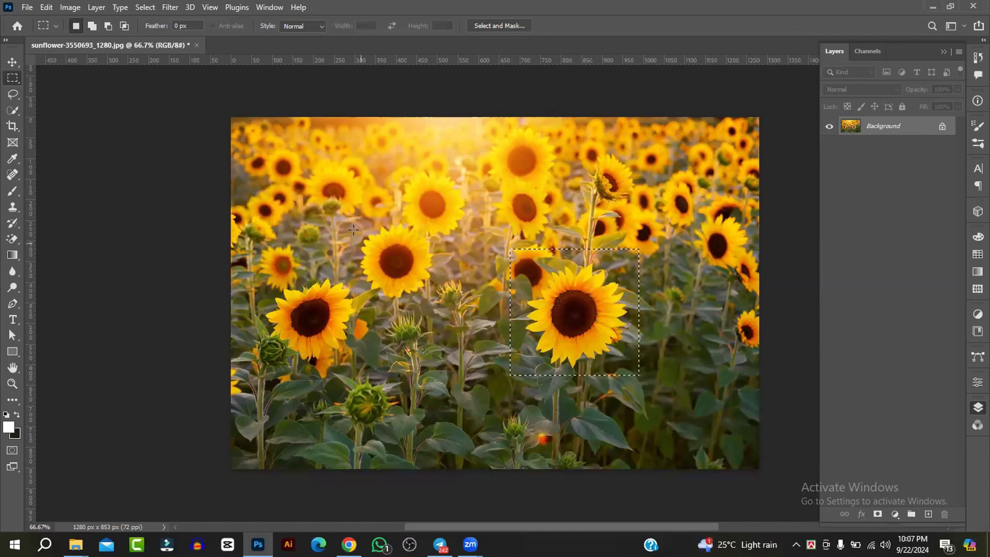
pyautogui.moveTo(360, 226); pyautogui.dragTo(443, 293)
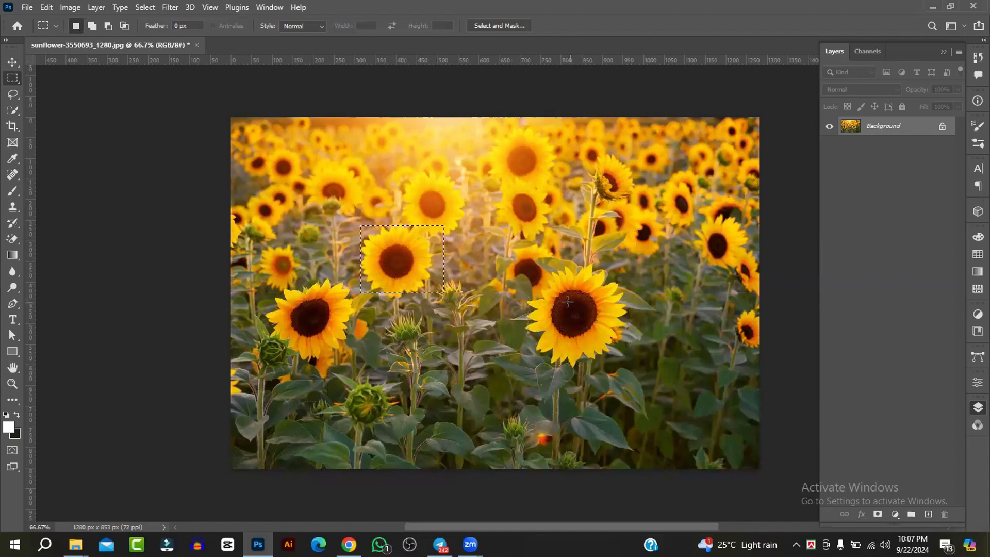
# Step: Switch to Add to selection mode and add a rectangle around the large right-hand sunflower
pyautogui.click(91, 26)
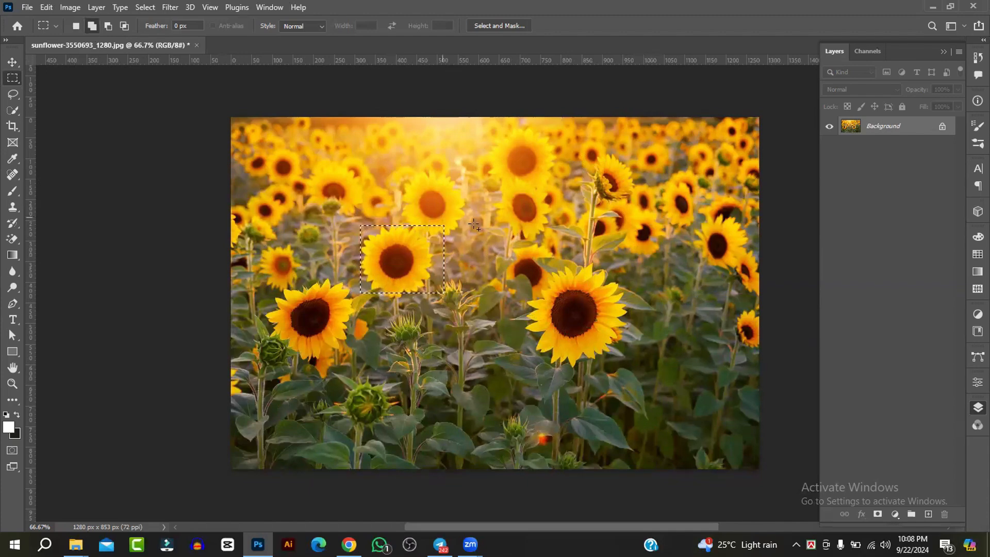
pyautogui.moveTo(522, 255); pyautogui.dragTo(639, 378)
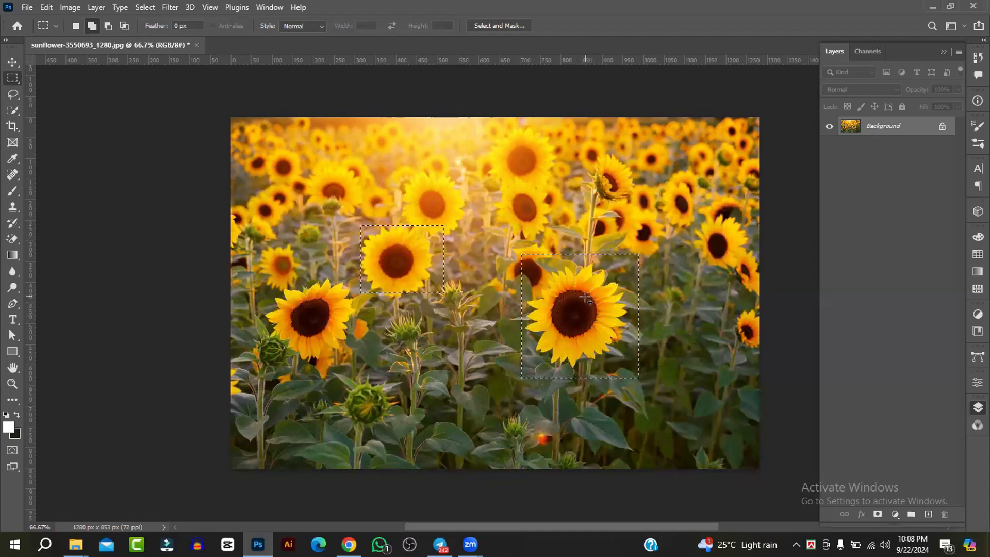
# Step: Delete the image content inside both rectangular selections and undo the deletion
pyautogui.press('BackSpace')
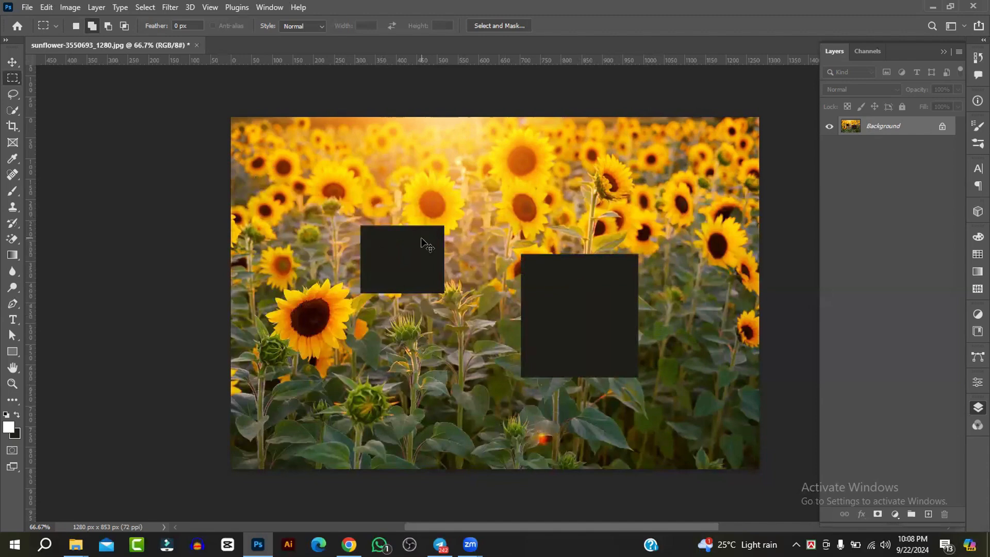
pyautogui.hotkey('ctrl', 'z')
# Step: Subtract rectangles from the right edge of the center-left selection and from all sides and the upper-right corner of the large sunflower's selection
pyautogui.click(107, 28)
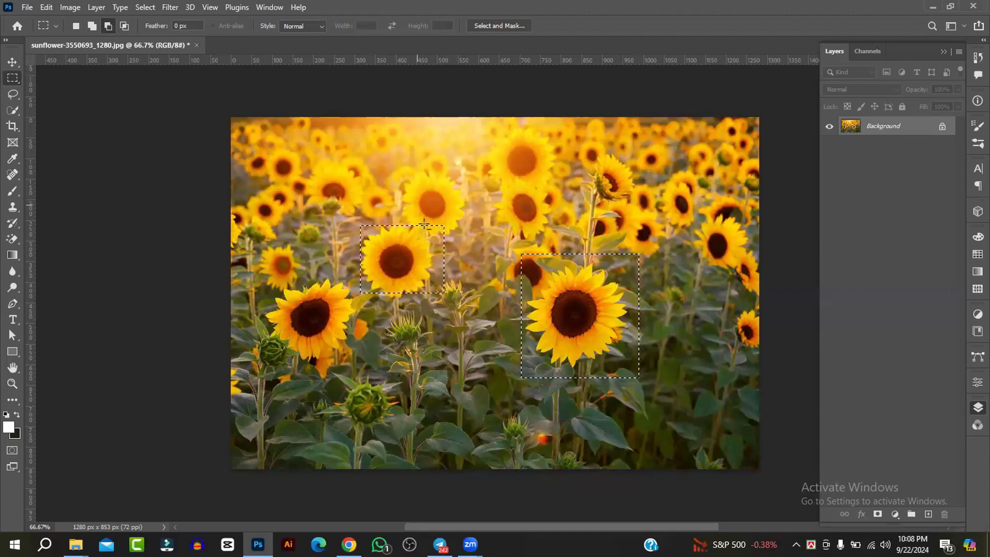
pyautogui.moveTo(417, 205); pyautogui.dragTo(475, 326)
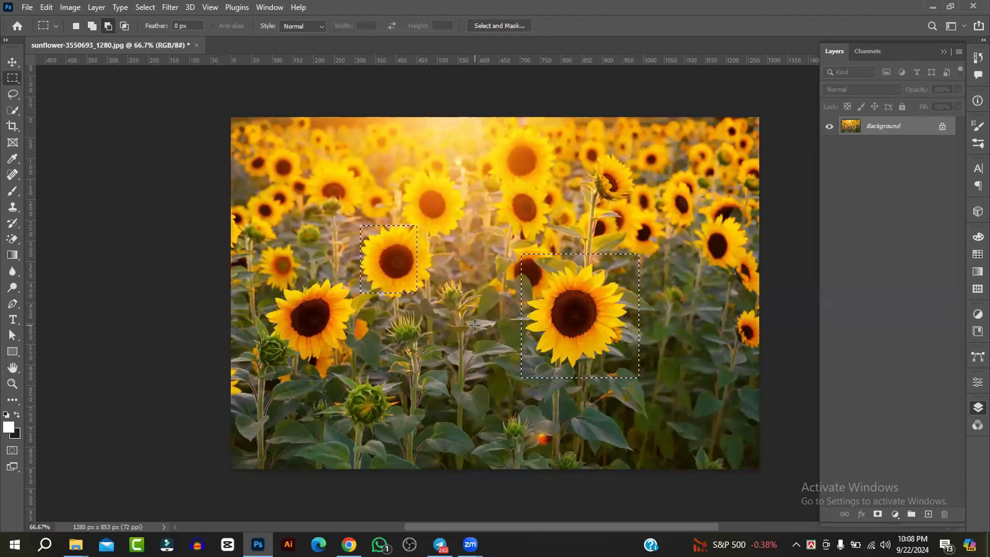
pyautogui.moveTo(513, 241); pyautogui.dragTo(651, 279)
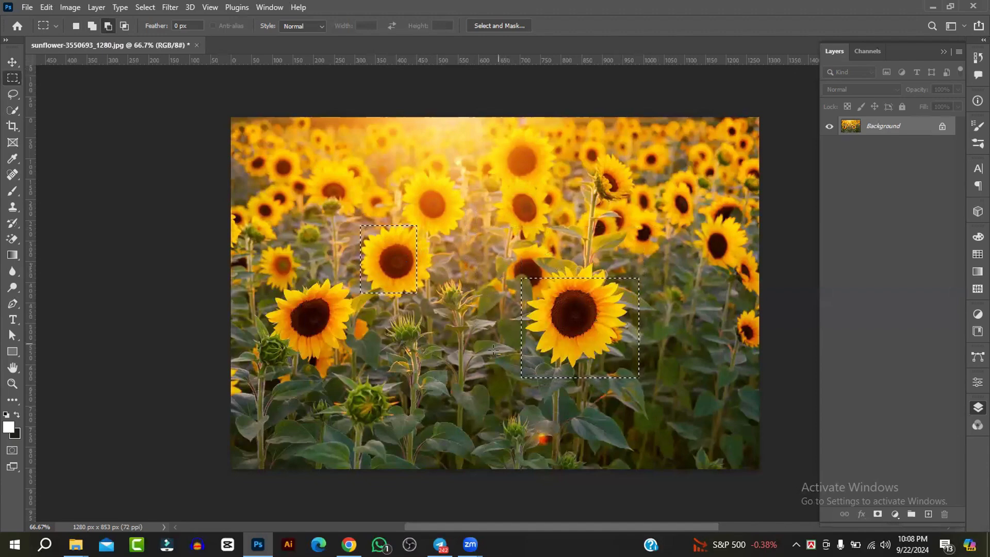
pyautogui.moveTo(493, 350); pyautogui.dragTo(670, 384)
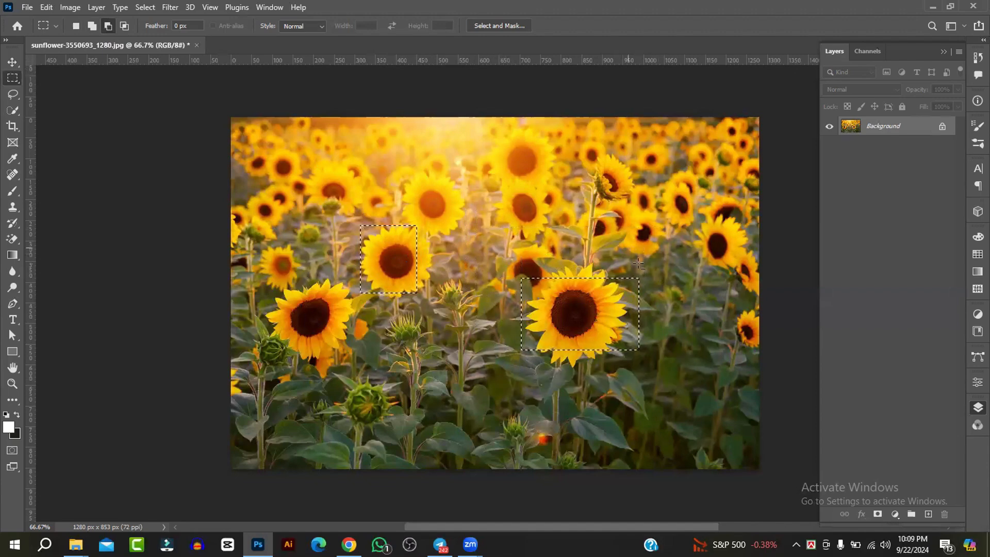
pyautogui.moveTo(628, 249); pyautogui.dragTo(652, 360)
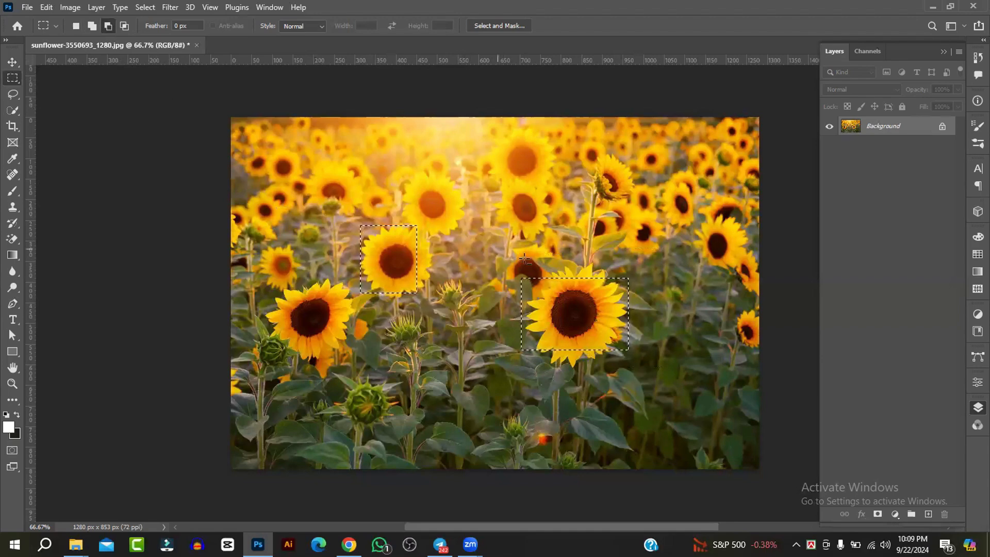
pyautogui.moveTo(509, 263); pyautogui.dragTo(537, 362)
pyautogui.moveTo(593, 247); pyautogui.dragTo(641, 290)
# Step: Intersect the selection with two rectangles over the large sunflower's left part, then try a non-overlapping rectangle around the center-left sunflower
pyautogui.click(125, 26)
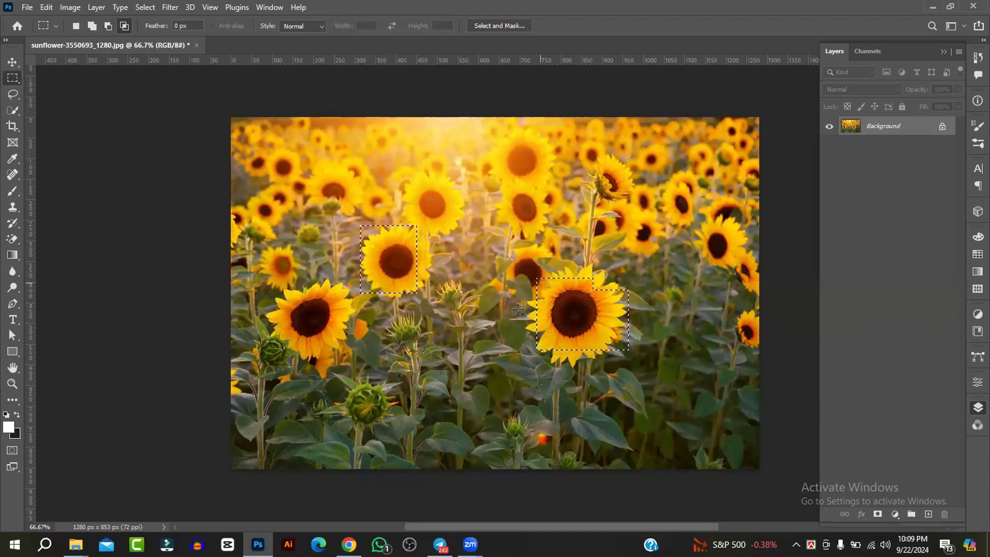
pyautogui.moveTo(502, 288); pyautogui.dragTo(563, 385)
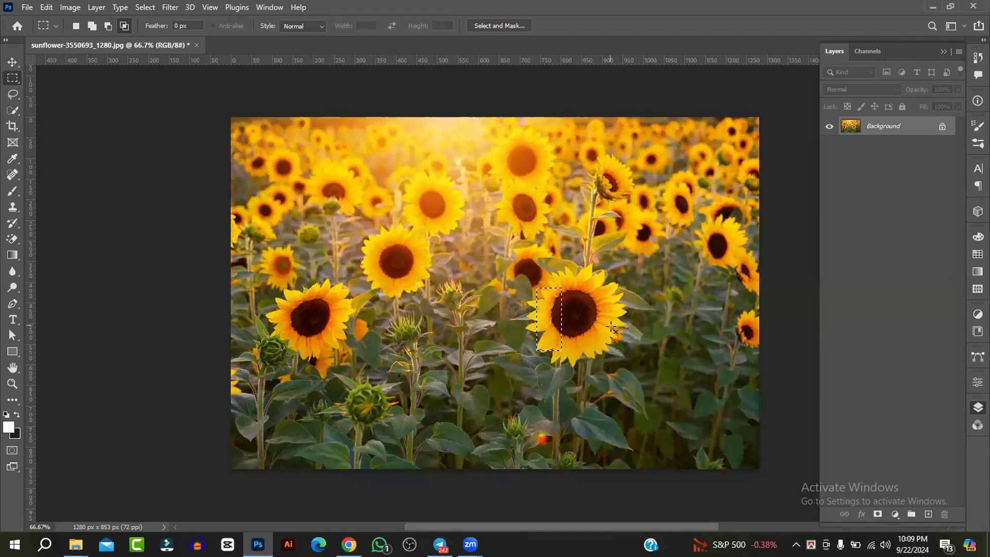
pyautogui.moveTo(508, 310); pyautogui.dragTo(602, 334)
pyautogui.click(575, 298)
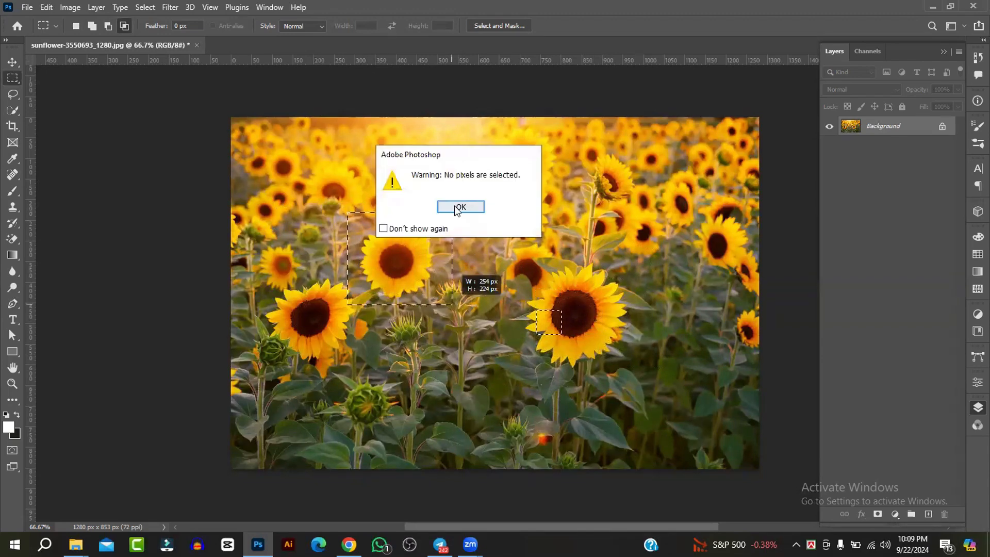
pyautogui.click(452, 204)
# Step: Draw elliptical marquee selections in New selection mode, ending with one closely around the center-left sunflower
pyautogui.click(76, 25)
pyautogui.rightClick(12, 78)
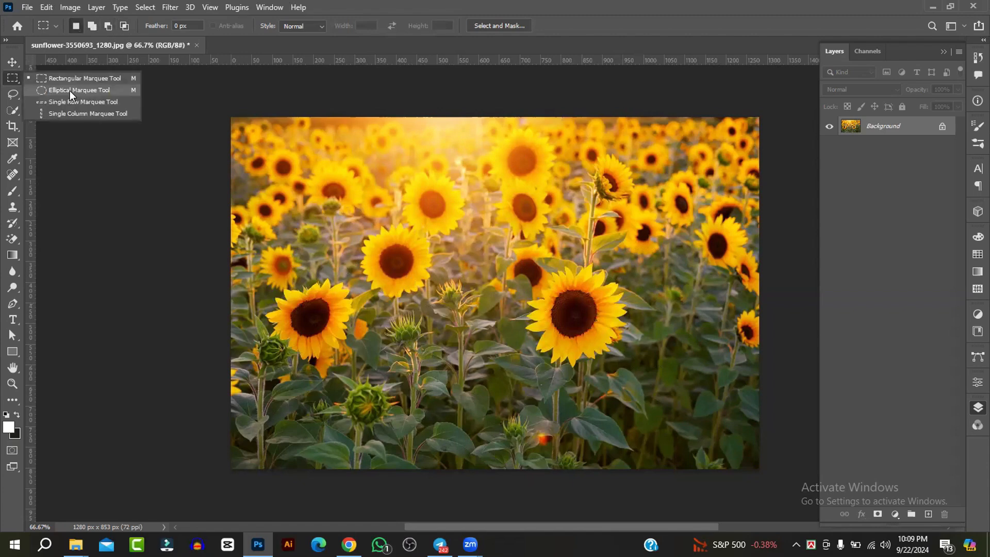
pyautogui.click(69, 90)
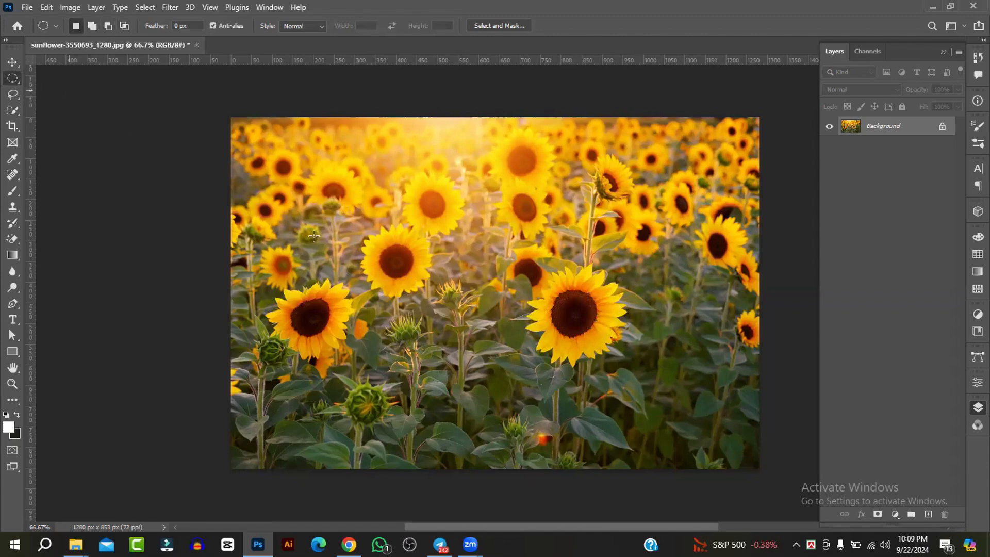
pyautogui.moveTo(362, 227); pyautogui.dragTo(607, 397)
pyautogui.moveTo(335, 156); pyautogui.dragTo(434, 298)
# Step: Clear the elliptical selection around the center-left sunflower
pyautogui.rightClick(12, 77)
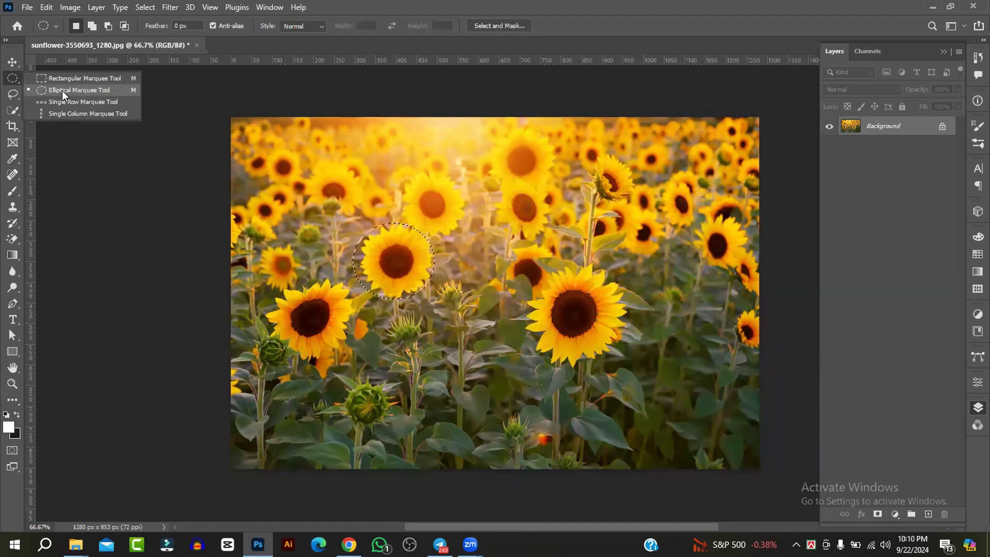
pyautogui.click(119, 89)
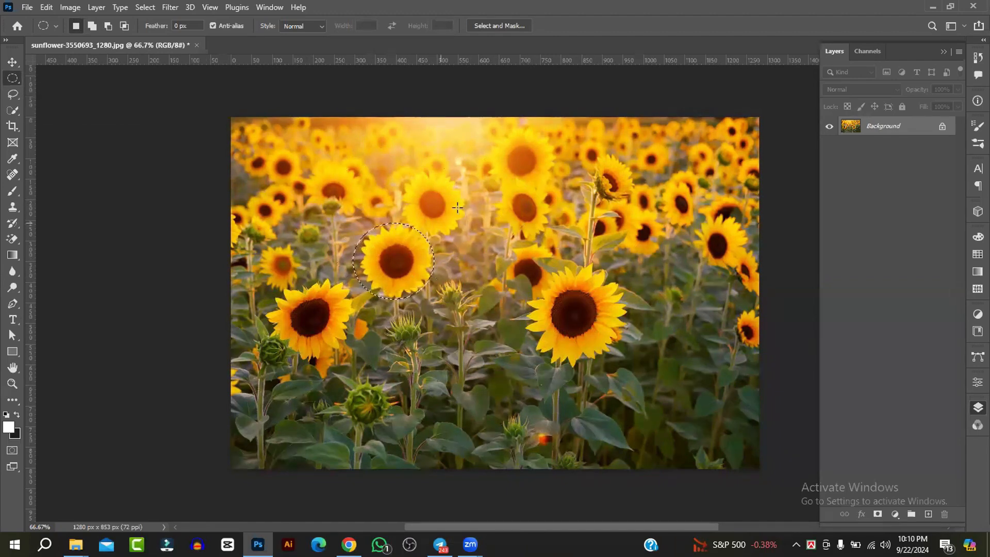
pyautogui.hotkey('ctrl', 'd')
# Step: Place single-row marquee selections across the image at different heights, ending just below the center-left sunflower
pyautogui.rightClick(14, 79)
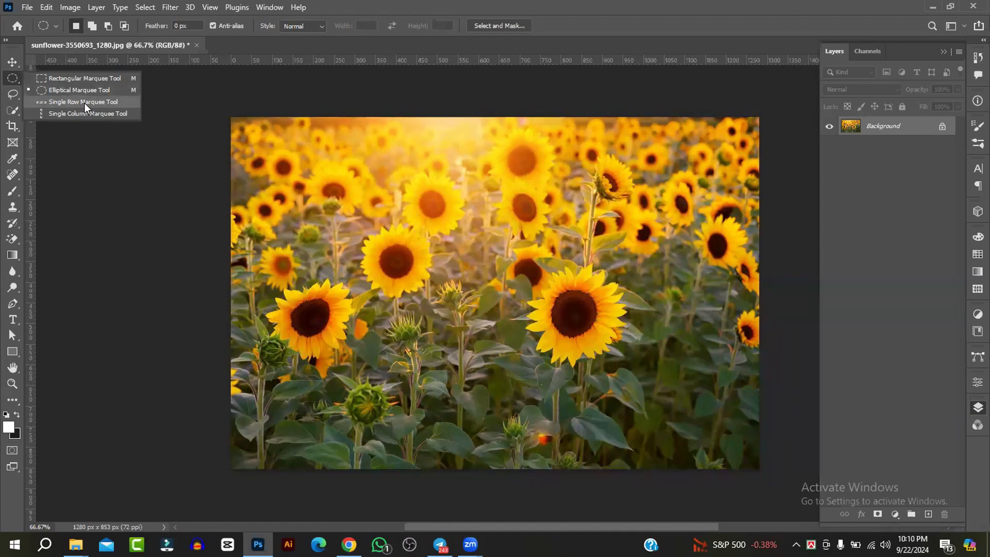
pyautogui.click(85, 102)
pyautogui.click(464, 310)
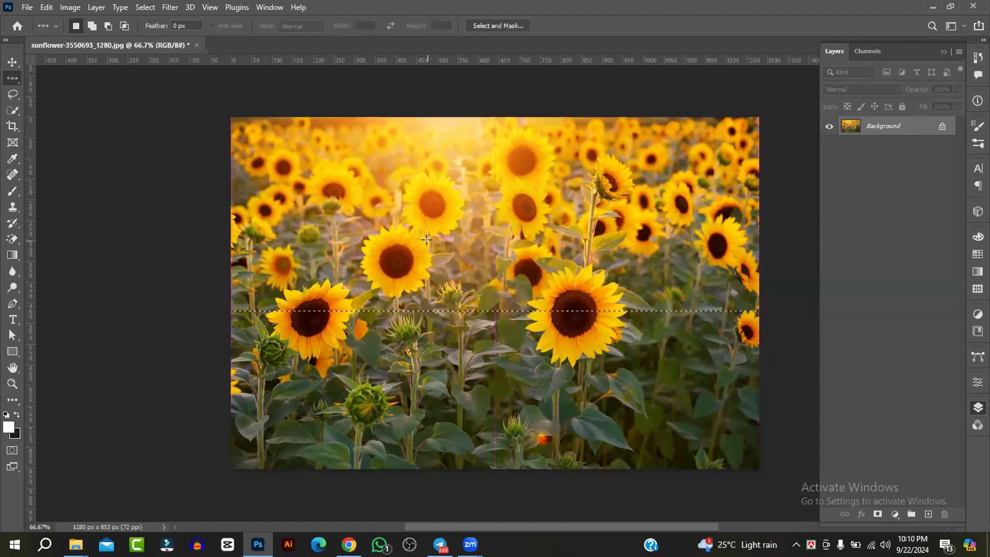
pyautogui.moveTo(426, 240); pyautogui.dragTo(475, 268)
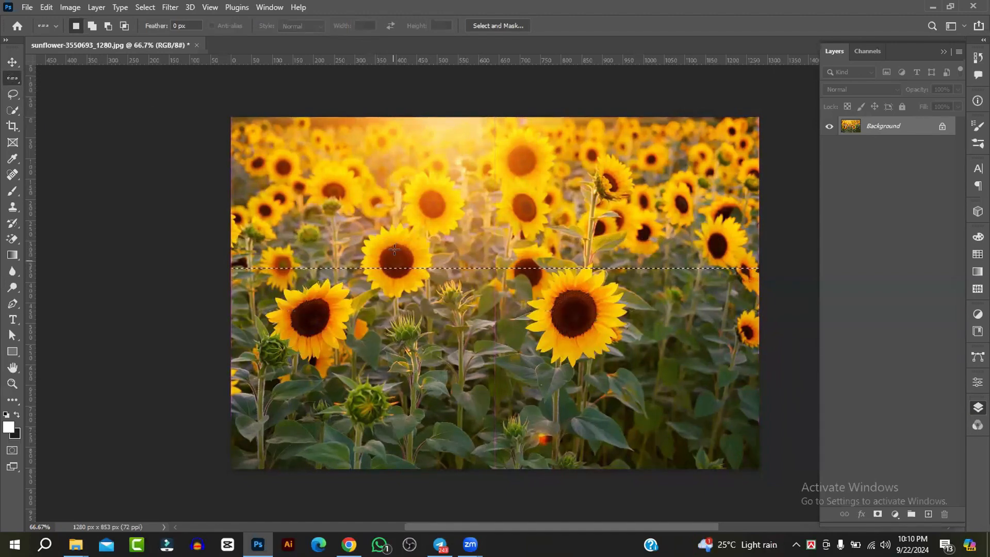
pyautogui.click(403, 295)
# Step: Replace the row selection with a single-column marquee selection just right of the upper-middle sunflower above the center-left one
pyautogui.rightClick(12, 78)
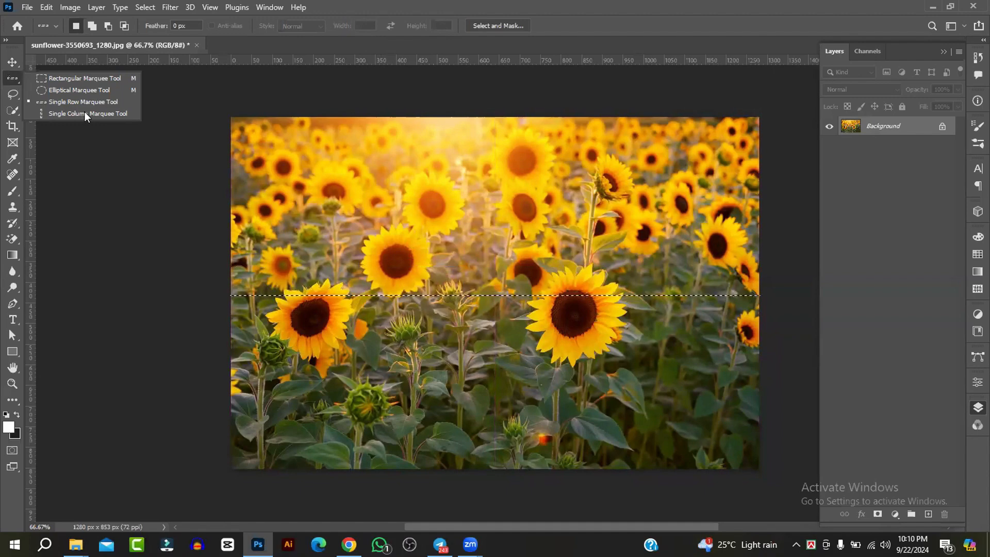
pyautogui.click(85, 114)
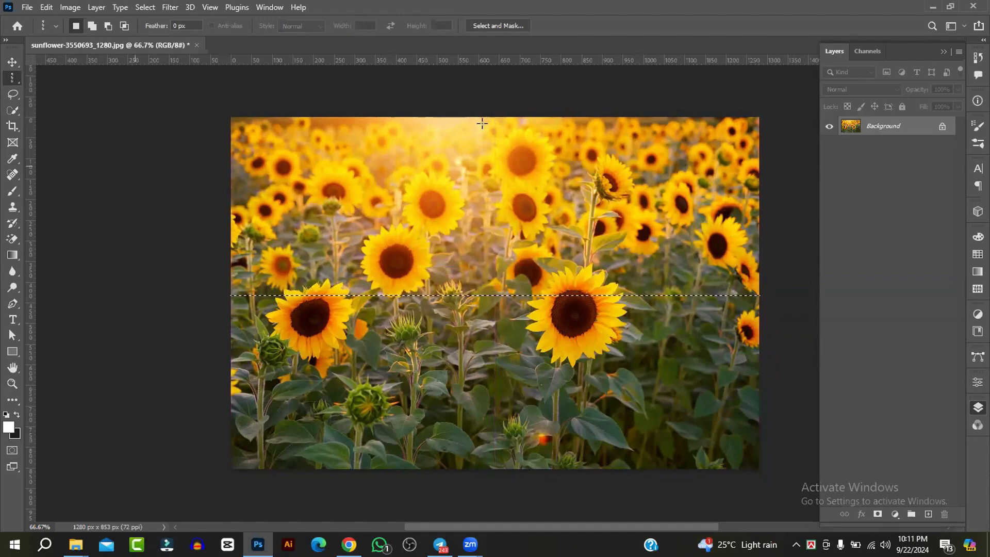
pyautogui.click(465, 170)
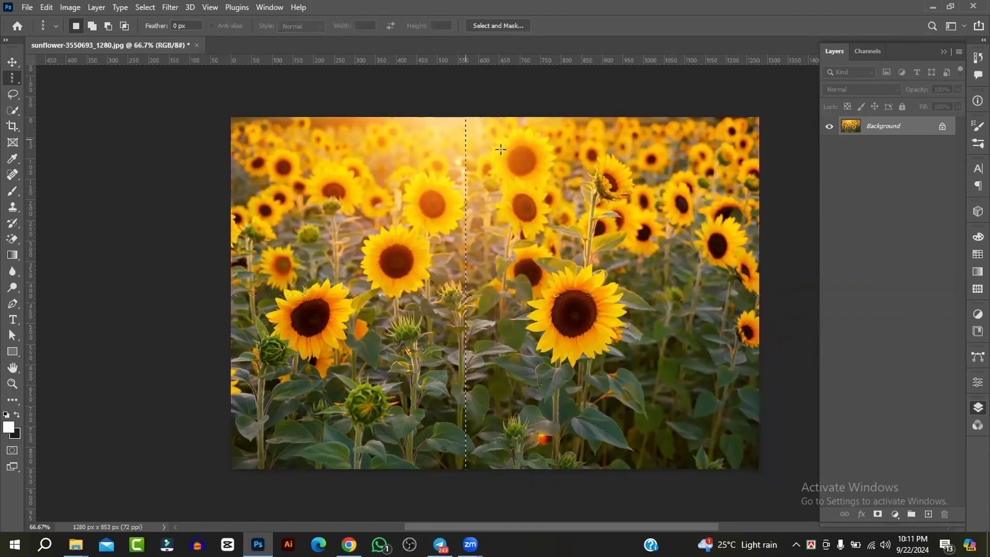
# Step: Replace the column selection with a rectangular marquee selection across the image's central group of sunflowers
pyautogui.rightClick(12, 78)
pyautogui.click(72, 78)
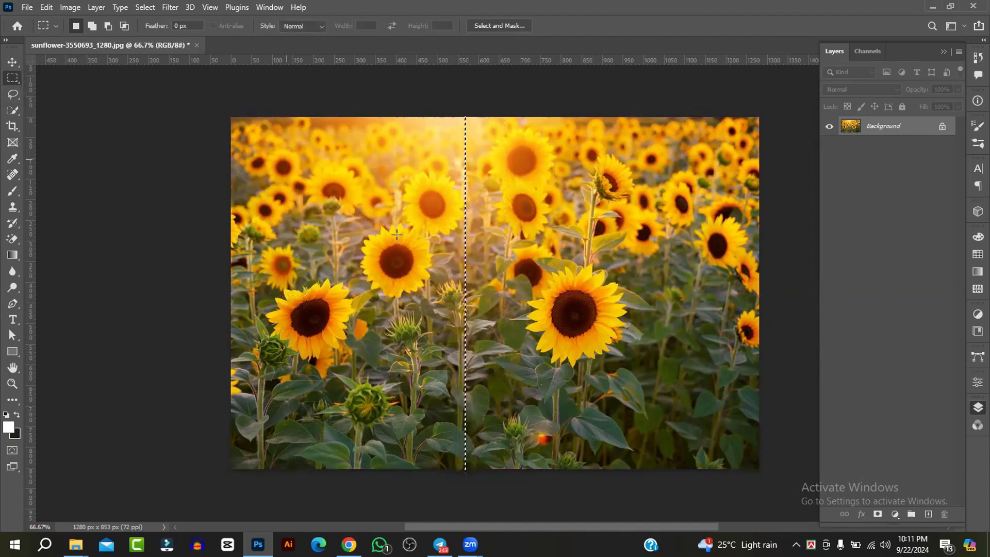
pyautogui.moveTo(287, 159); pyautogui.dragTo(629, 402)
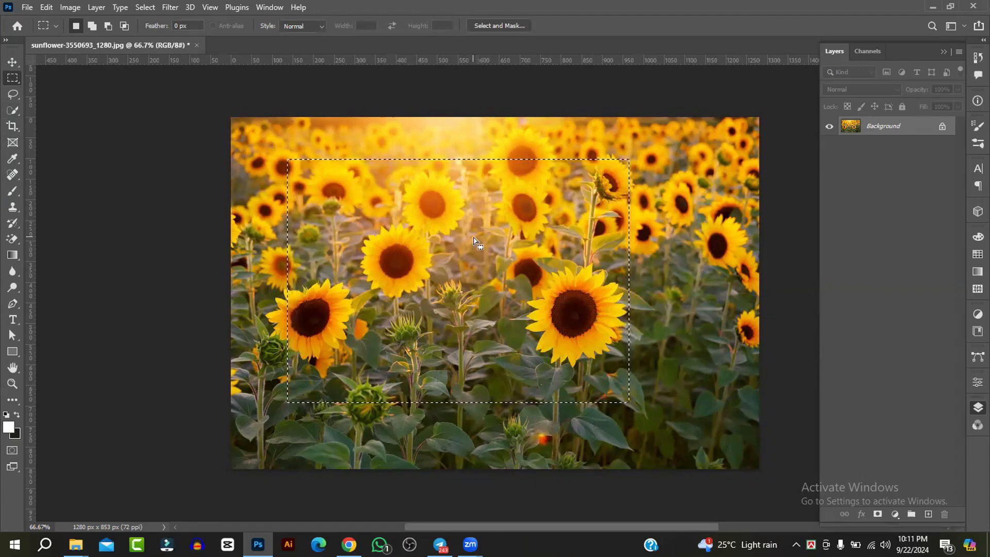
# Step: Unlock the background layer, hide it, and copy the rectangular selection onto a new layer
pyautogui.click(942, 126)
pyautogui.click(829, 126)
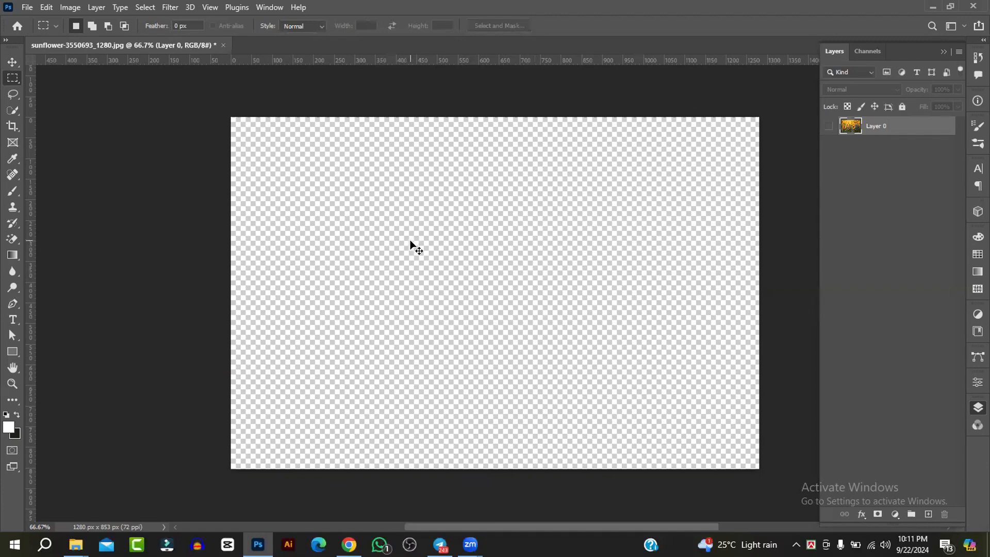
pyautogui.hotkey('ctrl', 'j')
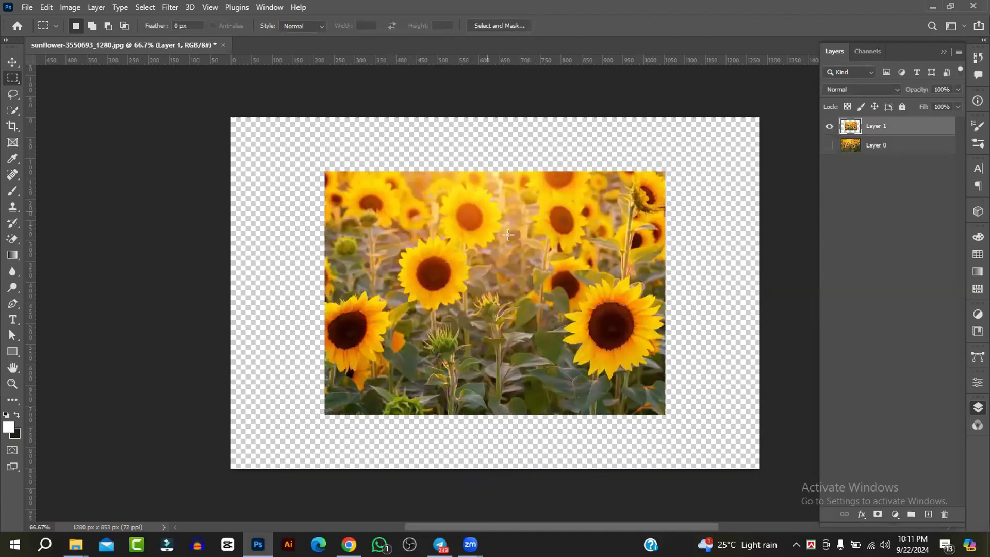
# Step: Cut away the right half of the copied sunflower rectangle and move the remaining piece toward the canvas center
pyautogui.moveTo(435, 144); pyautogui.dragTo(646, 420)
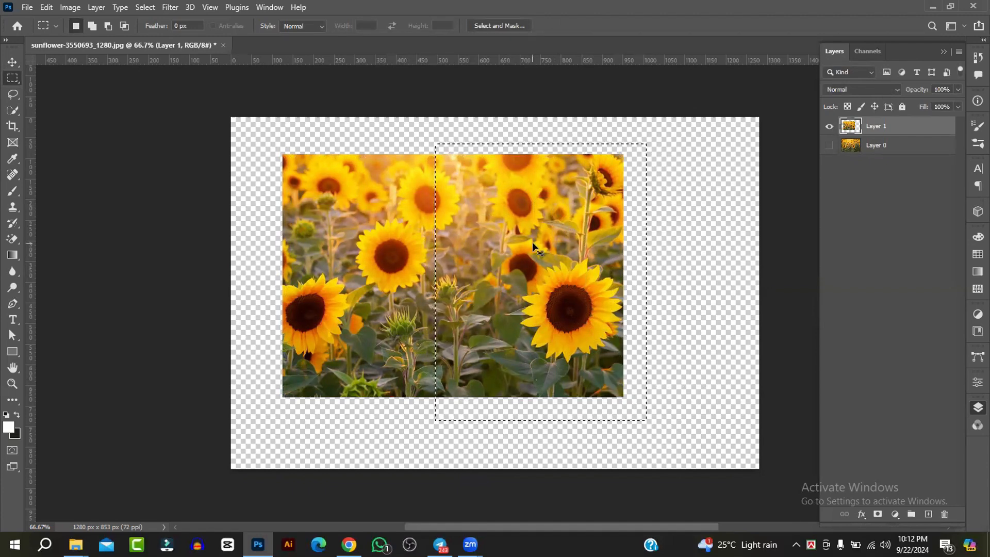
pyautogui.hotkey('ctrl', 'x')
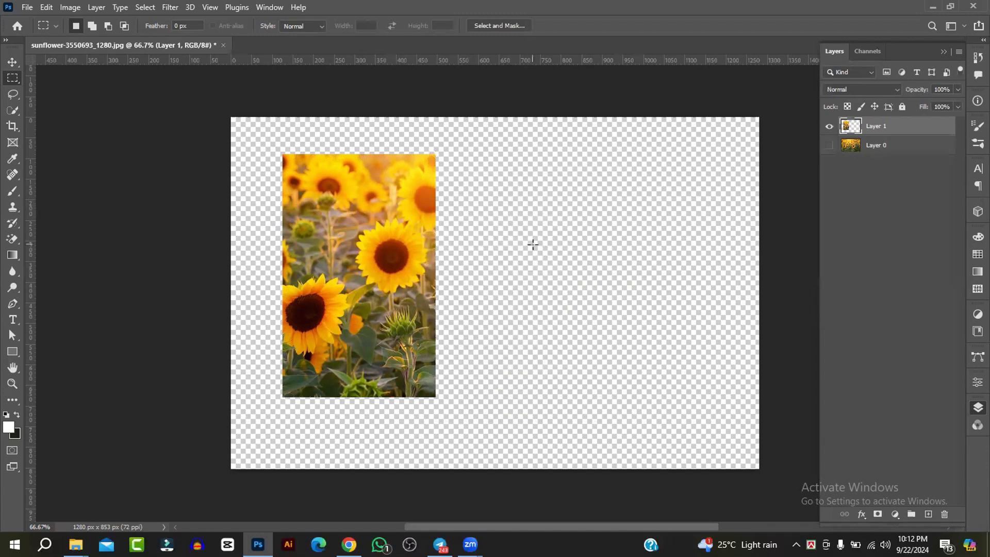
pyautogui.press('v')
pyautogui.moveTo(372, 260); pyautogui.dragTo(475, 264)
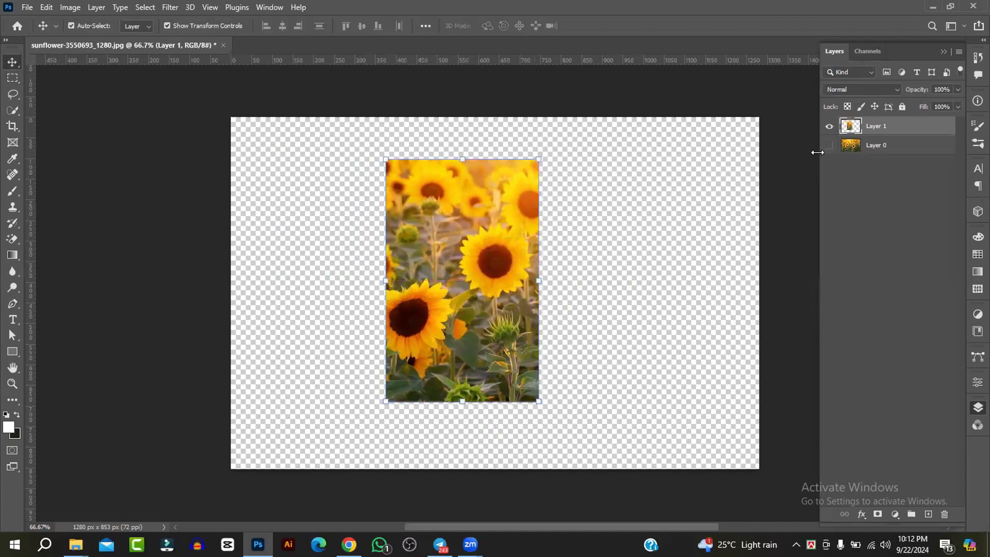
# Step: Toggle the visibility of Layer 1 and Layer 0 to compare the cut piece with the full photo
pyautogui.click(828, 129)
pyautogui.click(829, 129)
pyautogui.click(829, 145)
pyautogui.click(828, 142)
pyautogui.click(829, 146)
pyautogui.keyDown('alt'); pyautogui.click(829, 129); pyautogui.keyUp('alt')
pyautogui.click(829, 129)
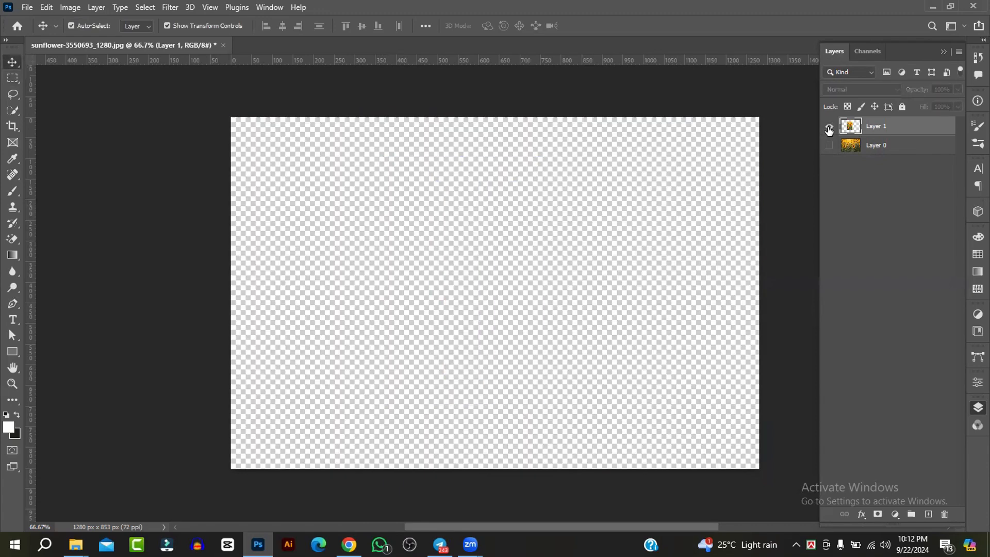
pyautogui.click(828, 129)
pyautogui.click(829, 129)
pyautogui.click(828, 129)
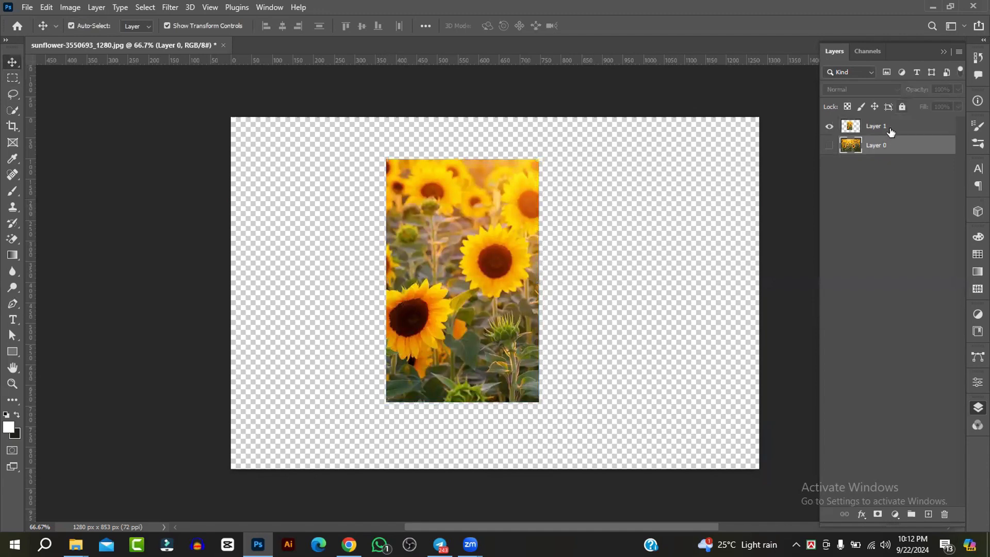
# Step: Toggle the full lock on Layer 1 on and off, and check that its visibility can still be switched
pyautogui.click(902, 105)
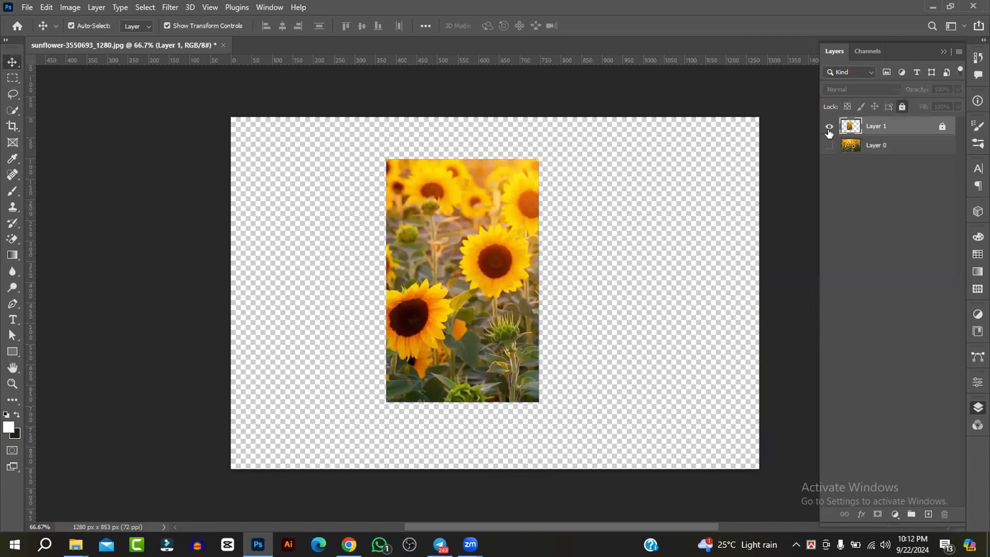
pyautogui.click(829, 127)
pyautogui.click(829, 127)
pyautogui.click(851, 149)
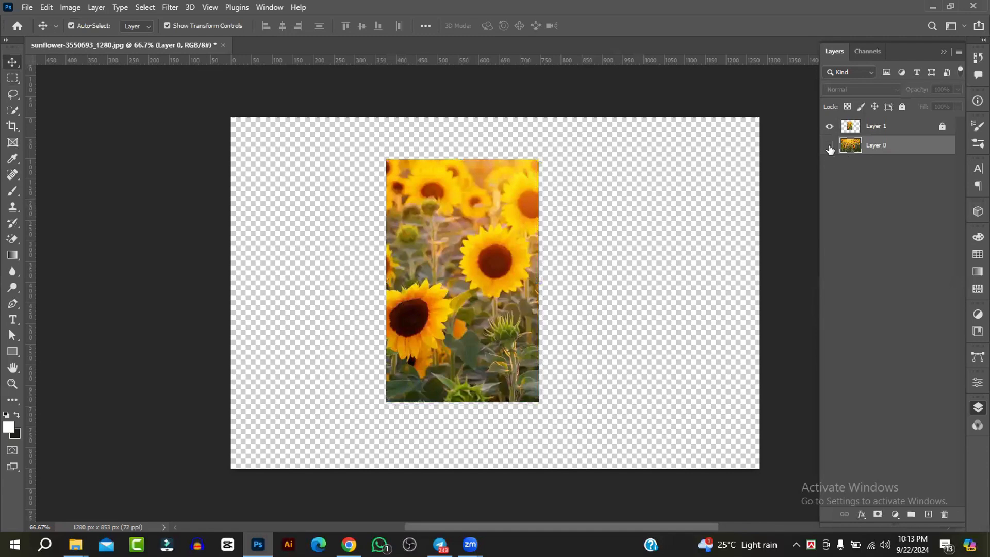
pyautogui.click(913, 120)
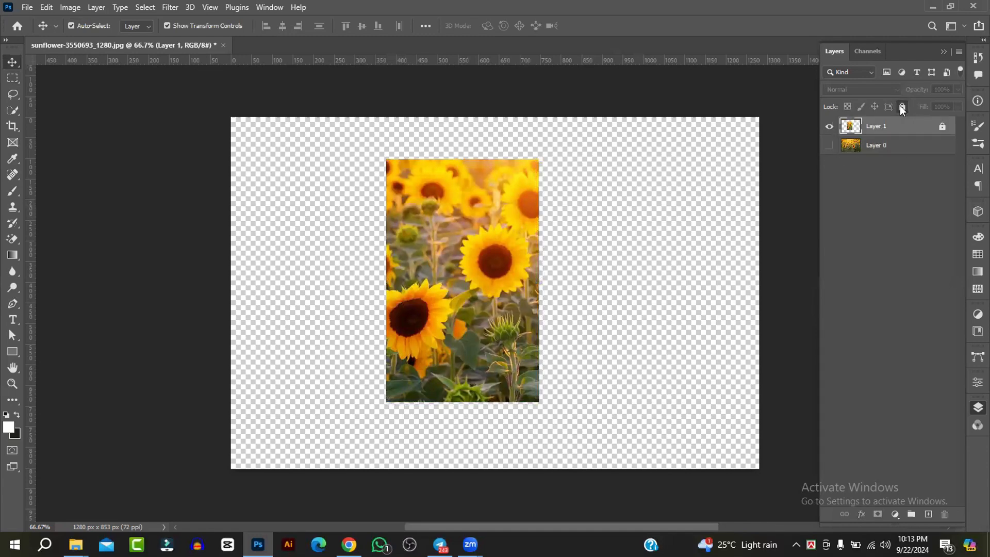
pyautogui.click(901, 108)
pyautogui.click(902, 108)
# Step: Try to trace the large right-hand sunflower with the Lasso Tool, starting along its upper-left petals
pyautogui.rightClick(19, 79)
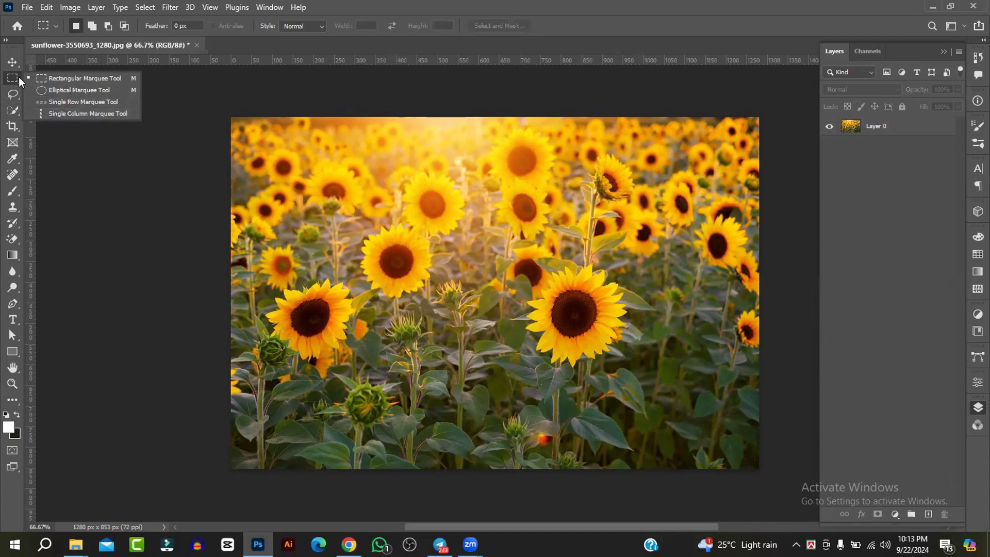
pyautogui.click(11, 62)
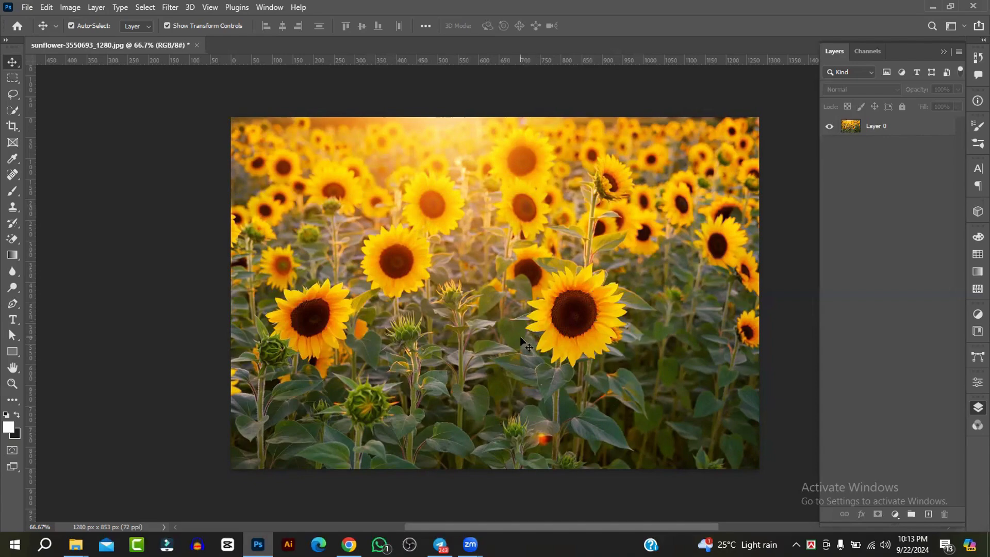
pyautogui.scroll(6, 502, 309)
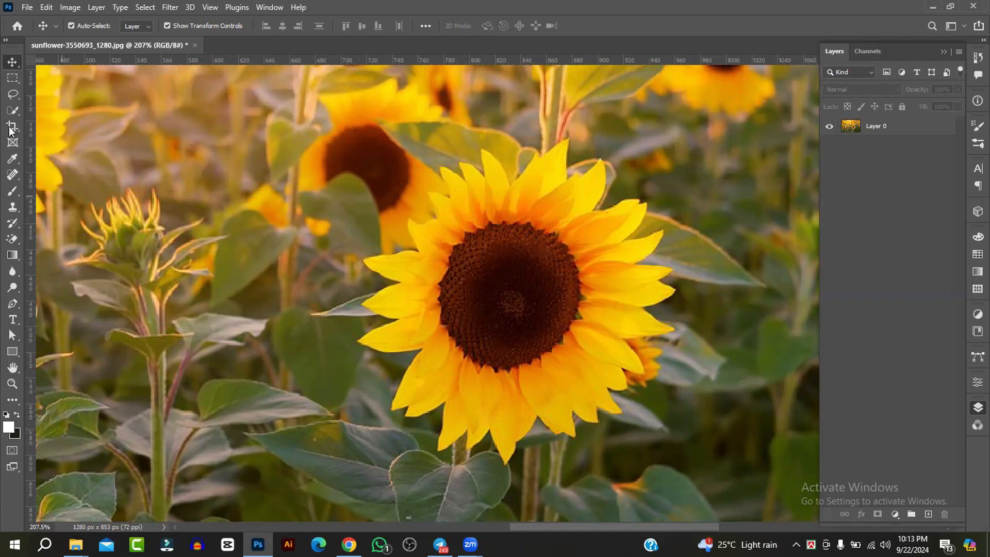
pyautogui.click(11, 97)
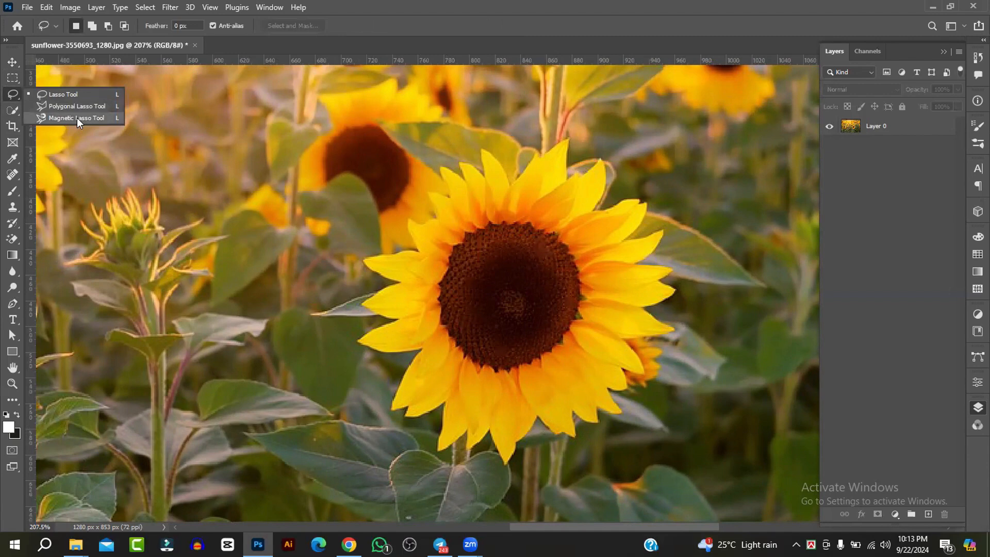
pyautogui.click(52, 95)
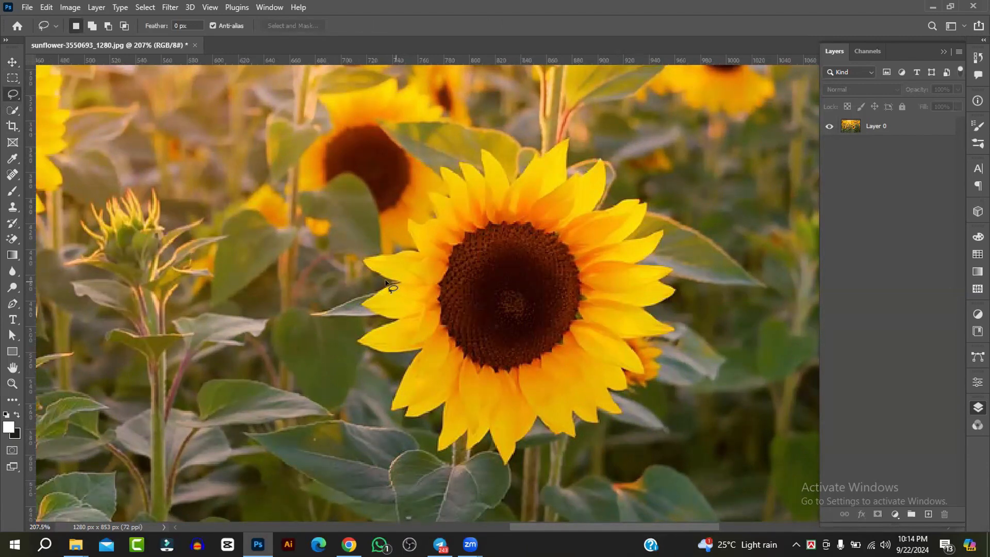
pyautogui.moveTo(363, 263)
pyautogui.mouseDown()
pyautogui.moveTo(399, 251)
pyautogui.moveTo(410, 218)
pyautogui.moveTo(435, 219)
pyautogui.moveTo(429, 193)
pyautogui.moveTo(448, 198)
pyautogui.moveTo(467, 163)
pyautogui.moveTo(484, 165)
pyautogui.moveTo(482, 149)
pyautogui.moveTo(511, 183)
pyautogui.mouseUp()
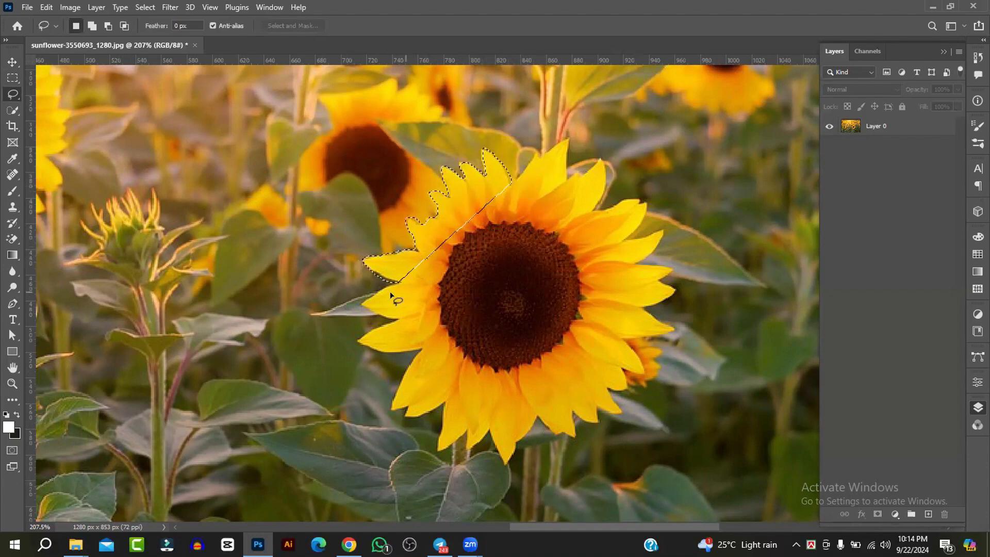
# Step: Trace a freehand Lasso Tool selection around all petals of the large sunflower
pyautogui.rightClick(17, 96)
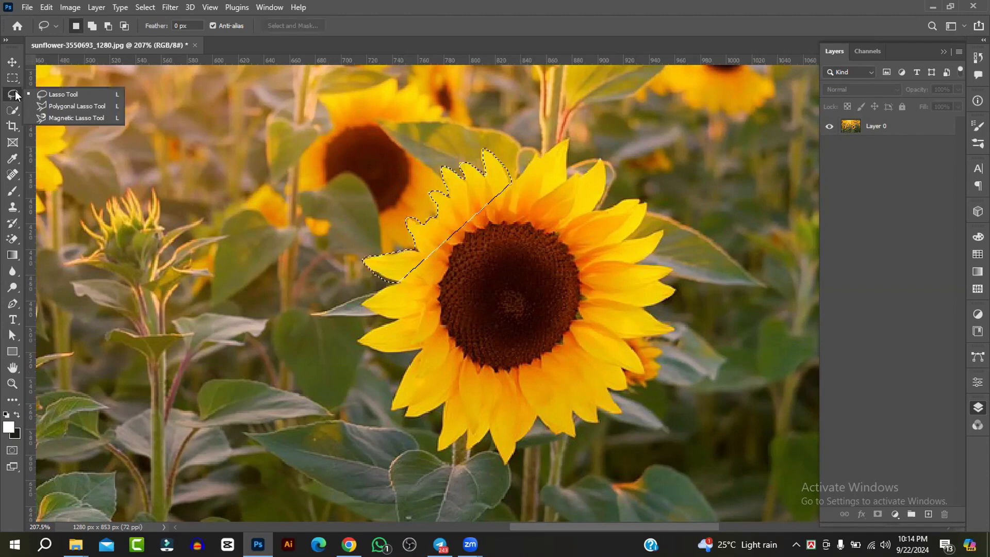
pyautogui.click(41, 95)
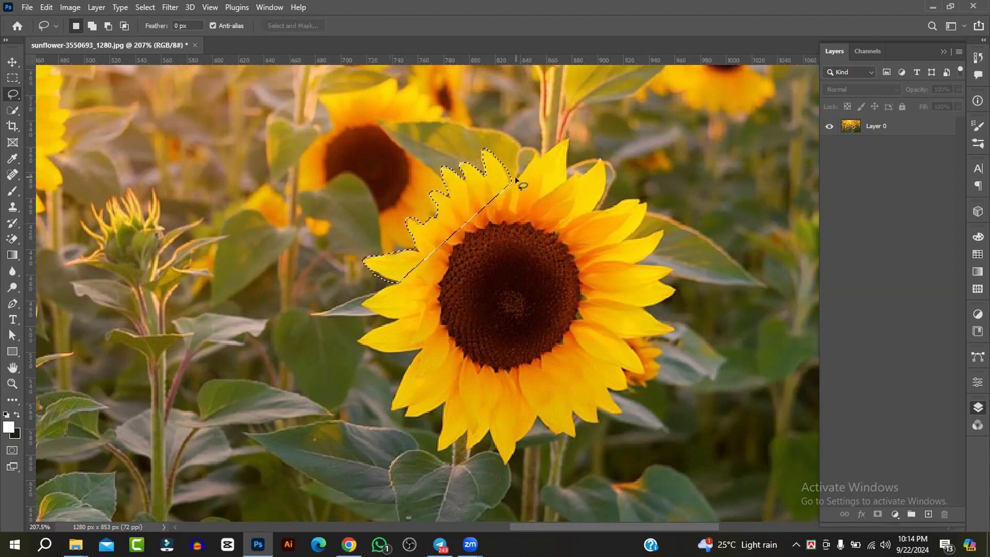
pyautogui.moveTo(518, 177)
pyautogui.mouseDown()
pyautogui.moveTo(571, 158)
pyautogui.moveTo(572, 180)
pyautogui.moveTo(603, 159)
pyautogui.moveTo(607, 182)
pyautogui.moveTo(641, 200)
pyautogui.moveTo(645, 222)
pyautogui.moveTo(630, 242)
pyautogui.moveTo(661, 229)
pyautogui.moveTo(640, 270)
pyautogui.moveTo(670, 269)
pyautogui.moveTo(652, 310)
pyautogui.moveTo(676, 331)
pyautogui.moveTo(627, 343)
pyautogui.moveTo(643, 369)
pyautogui.moveTo(602, 410)
pyautogui.moveTo(469, 449)
pyautogui.moveTo(466, 432)
pyautogui.moveTo(438, 447)
pyautogui.moveTo(431, 417)
pyautogui.moveTo(358, 334)
pyautogui.moveTo(391, 322)
pyautogui.moveTo(367, 305)
pyautogui.moveTo(372, 290)
pyautogui.moveTo(401, 285)
pyautogui.moveTo(362, 262)
pyautogui.moveTo(423, 248)
pyautogui.moveTo(405, 230)
pyautogui.moveTo(439, 221)
pyautogui.moveTo(431, 200)
pyautogui.moveTo(444, 168)
pyautogui.moveTo(485, 171)
pyautogui.moveTo(487, 156)
pyautogui.moveTo(521, 176)
pyautogui.mouseUp()
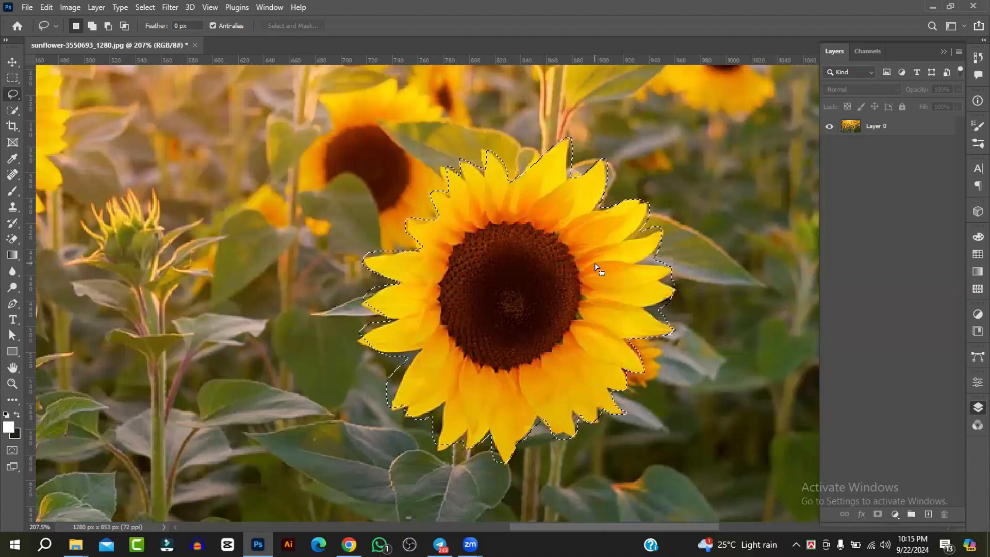
pyautogui.press('Delete')
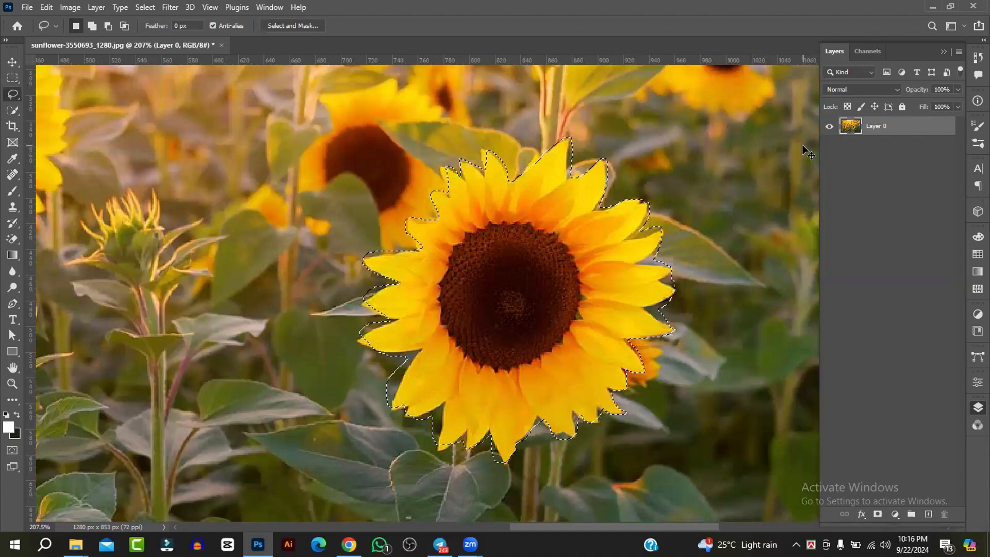
# Step: Copy the lassoed sunflower onto a new layer and toggle Layer 0's visibility to inspect the cutout
pyautogui.hotkey('ctrl', 'g')
pyautogui.hotkey('ctrl', 'shift', 'g')
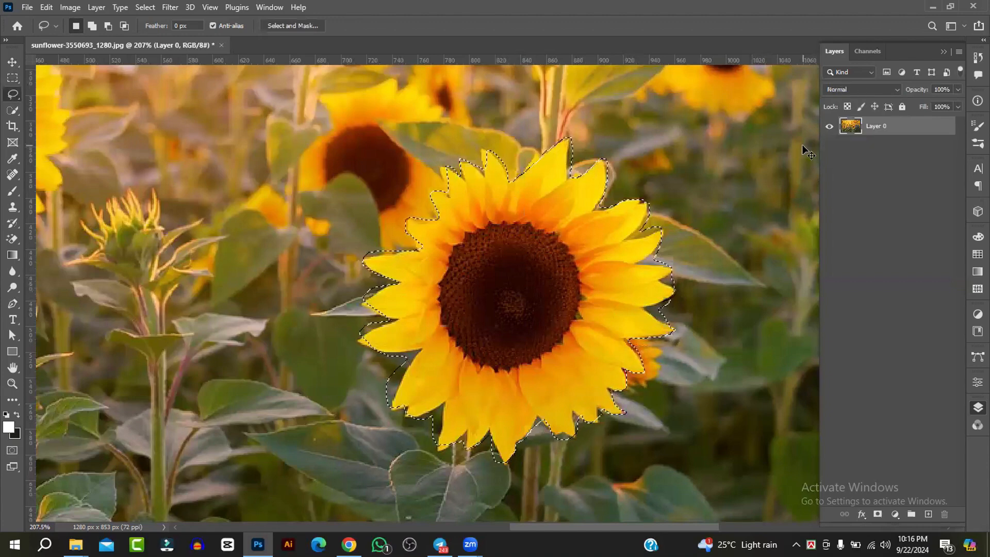
pyautogui.hotkey('ctrl', 'j')
pyautogui.click(831, 145)
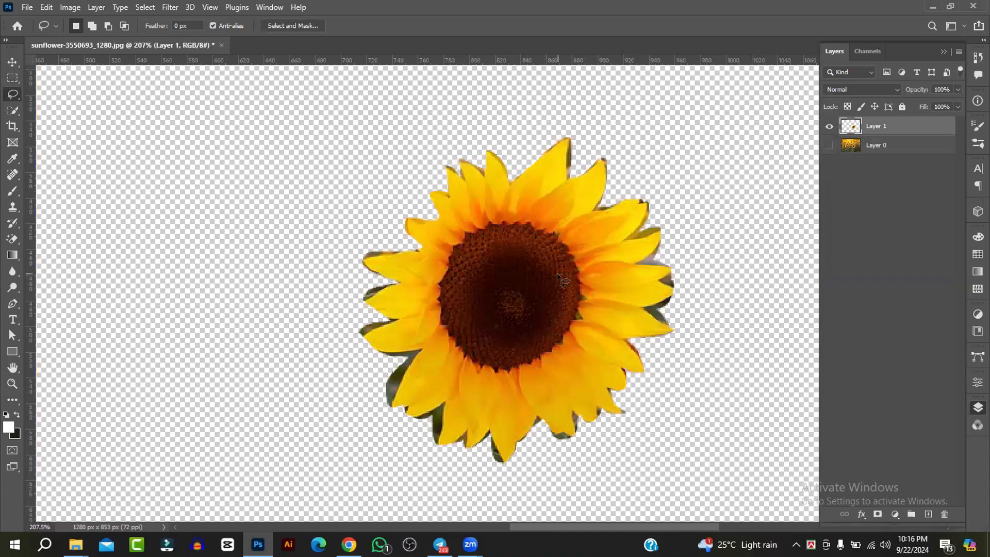
pyautogui.click(828, 146)
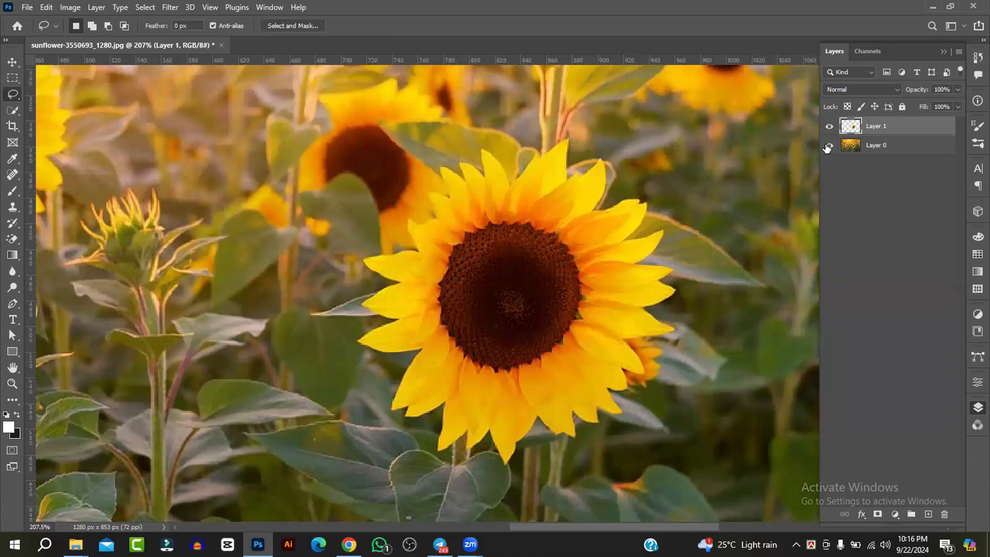
pyautogui.click(824, 176)
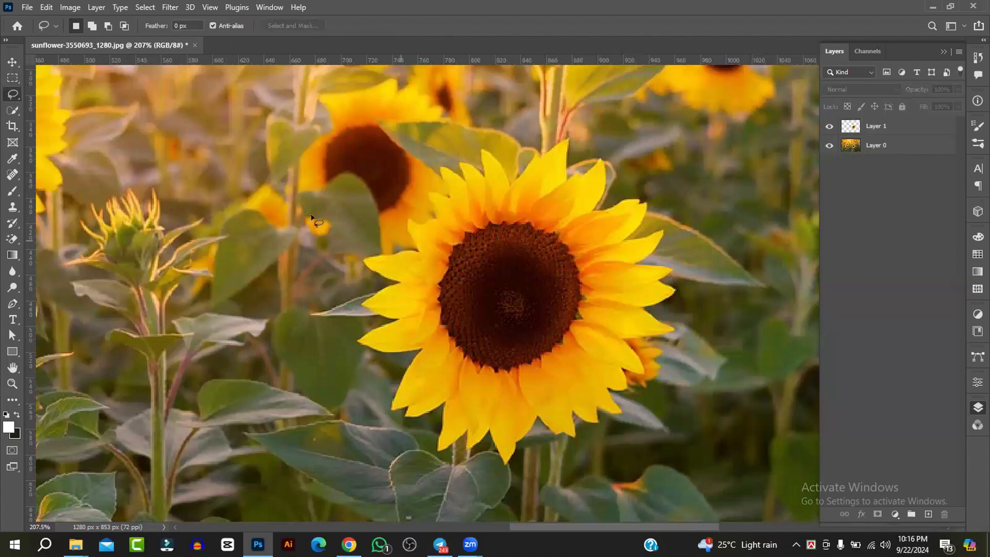
# Step: Try to outline the large sunflower's upper-left petals point by point with the Polygonal Lasso Tool
pyautogui.rightClick(12, 94)
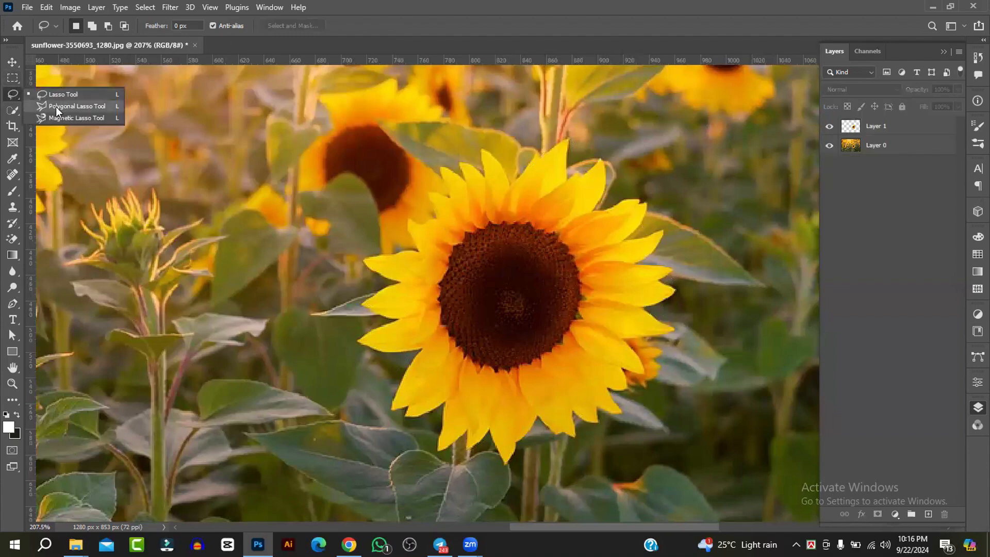
pyautogui.click(76, 108)
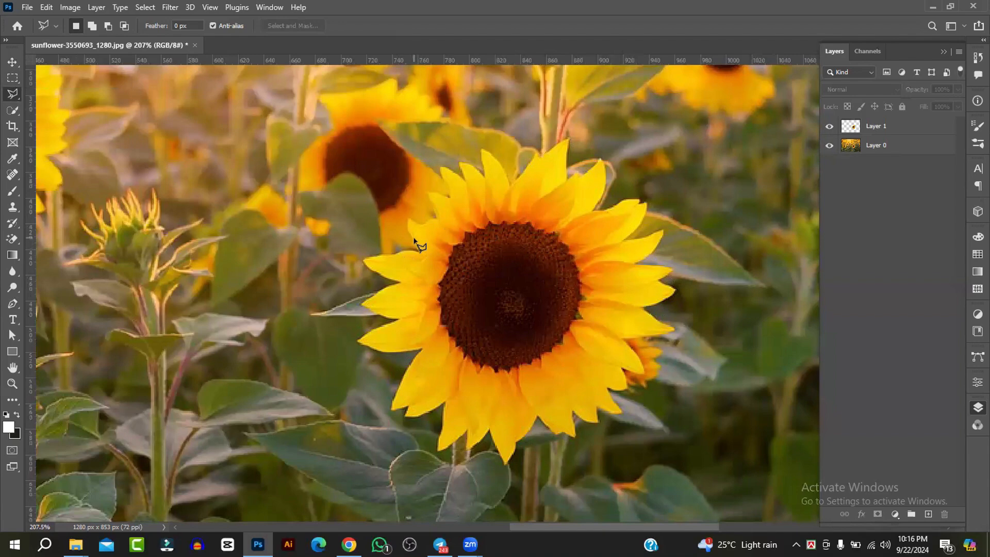
pyautogui.click(407, 219)
pyautogui.click(418, 224)
pyautogui.click(423, 223)
pyautogui.click(427, 221)
pyautogui.click(436, 218)
pyautogui.click(429, 193)
pyautogui.click(447, 198)
pyautogui.click(443, 168)
pyautogui.click(460, 161)
pyautogui.click(471, 165)
pyautogui.click(484, 176)
pyautogui.doubleClick(483, 151)
pyautogui.click(493, 157)
pyautogui.click(512, 180)
pyautogui.doubleClick(535, 154)
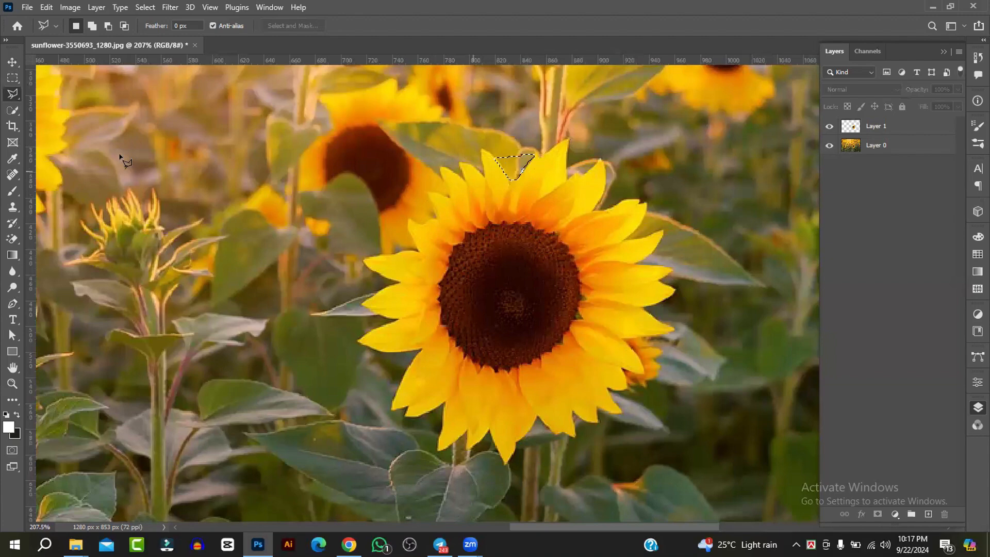
# Step: Discard the small polygonal selection and trace the large sunflower's full petal outline with the Magnetic Lasso Tool
pyautogui.rightClick(15, 94)
pyautogui.click(67, 104)
pyautogui.rightClick(14, 97)
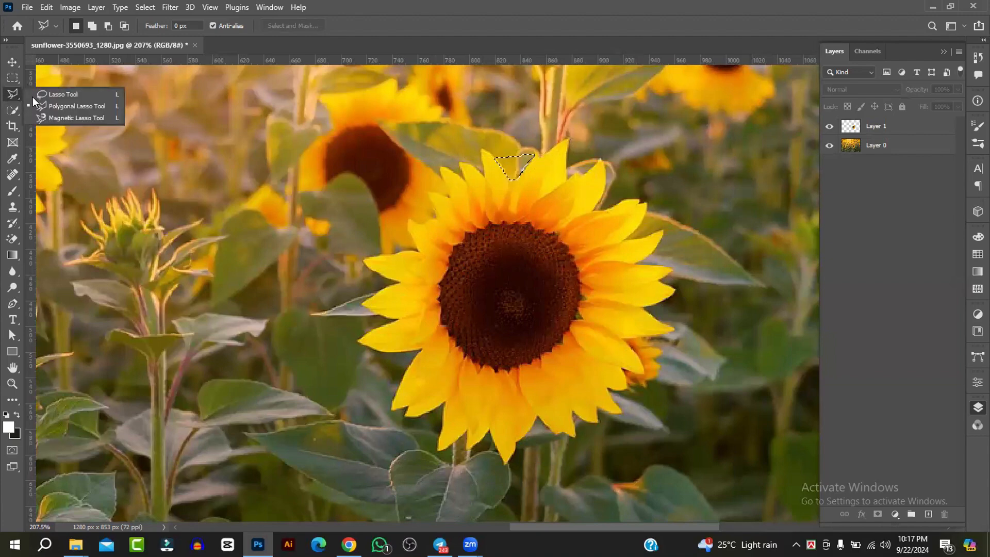
pyautogui.click(60, 113)
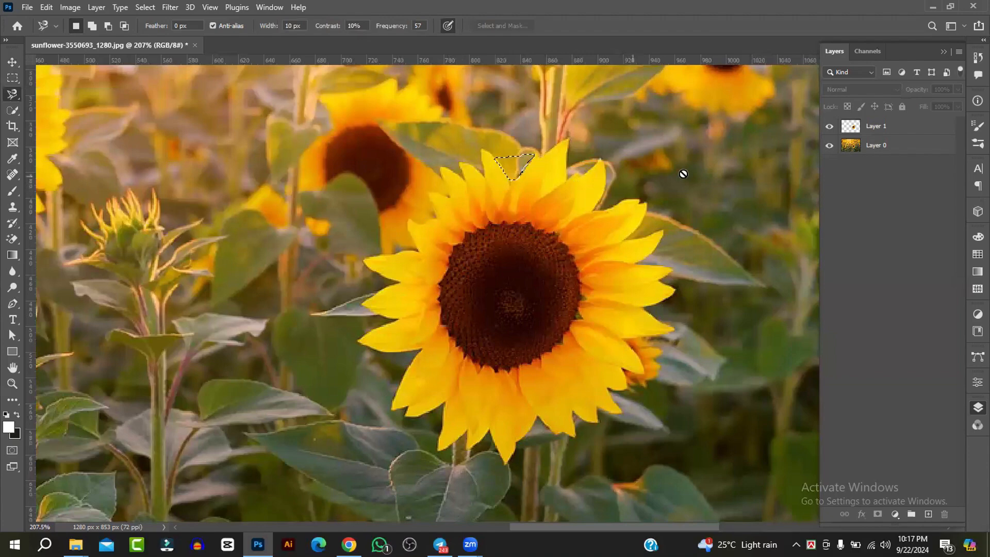
pyautogui.hotkey('ctrl', 'z')
pyautogui.click(444, 168)
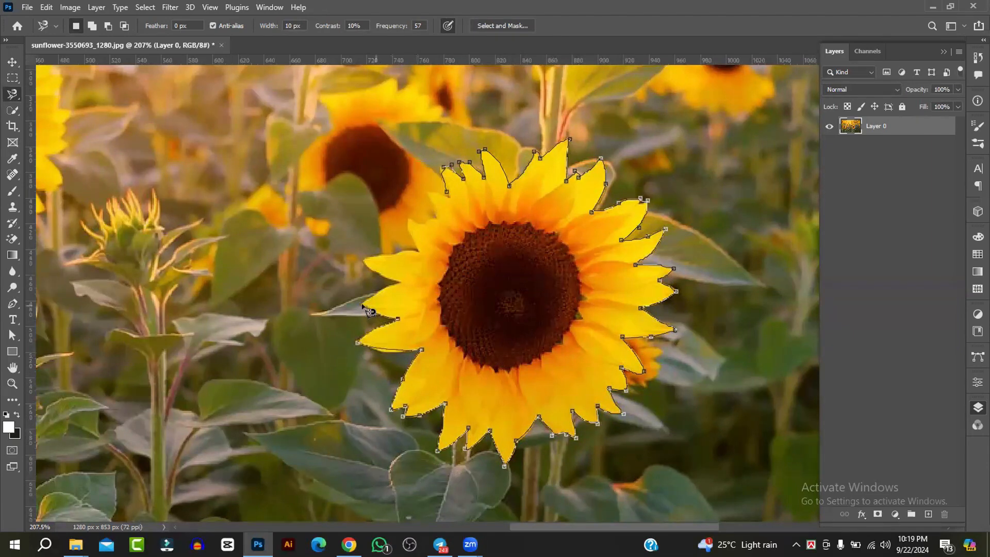
pyautogui.click(434, 222)
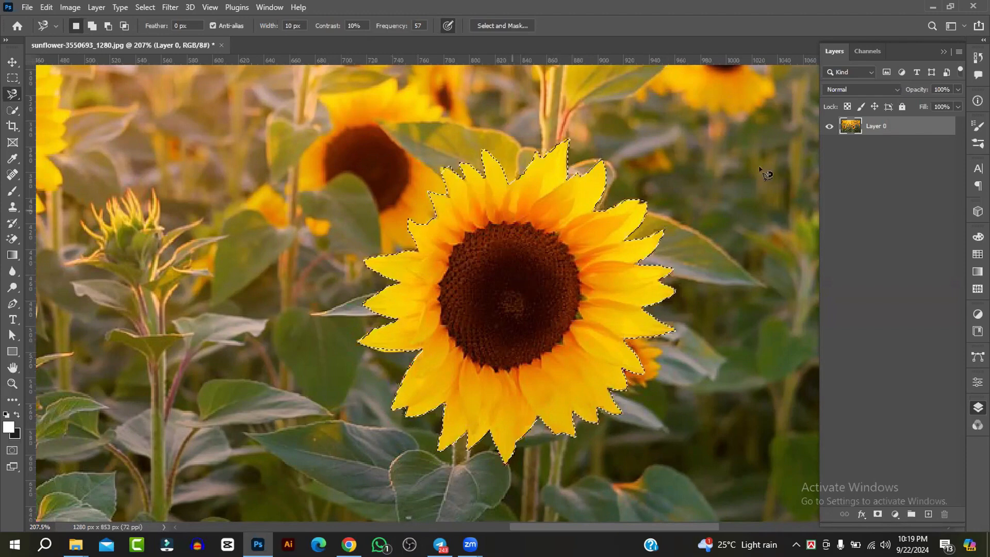
# Step: Copy the magnetic-lasso selection onto a new layer, hide Layer 0 to examine the isolated flower, and show it again
pyautogui.hotkey('ctrl', 'j')
pyautogui.click(829, 145)
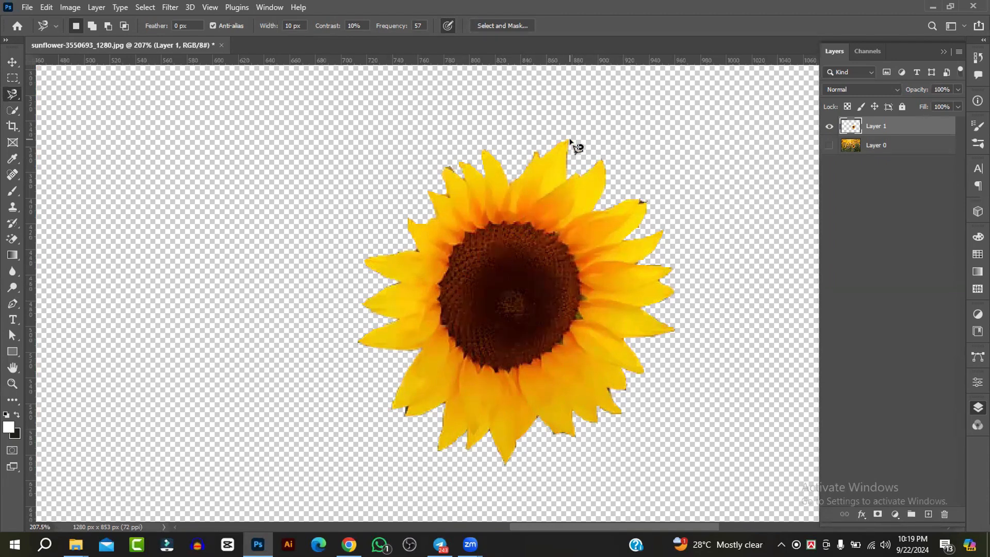
pyautogui.click(827, 147)
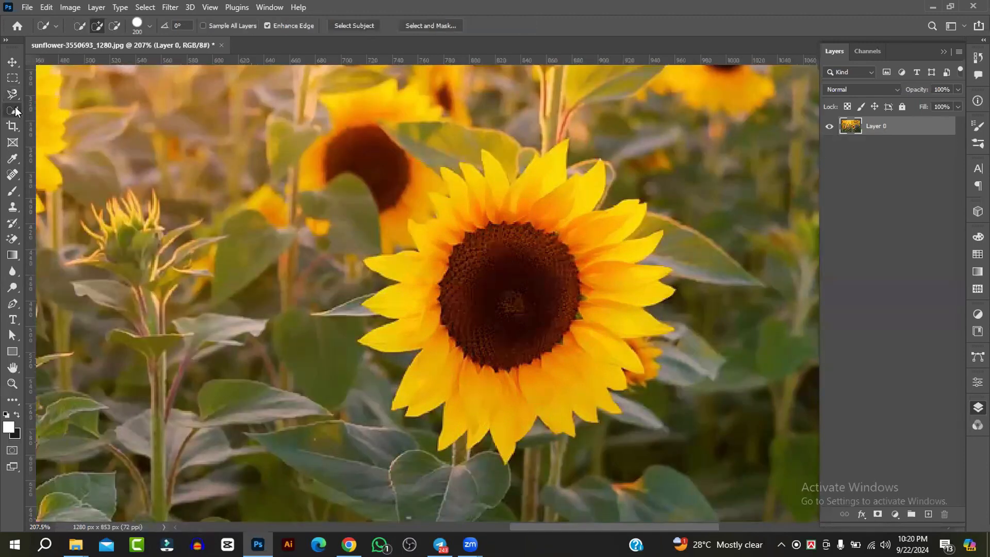
# Step: Select the large sunflower and add two smaller sunflowers behind it to the selection with the Object Selection Tool
pyautogui.rightClick(14, 109)
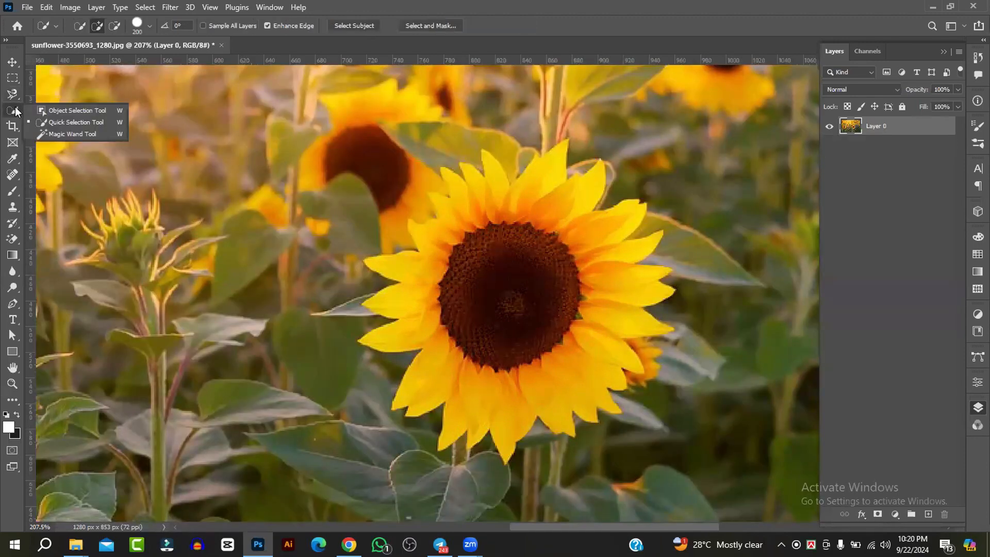
pyautogui.click(70, 110)
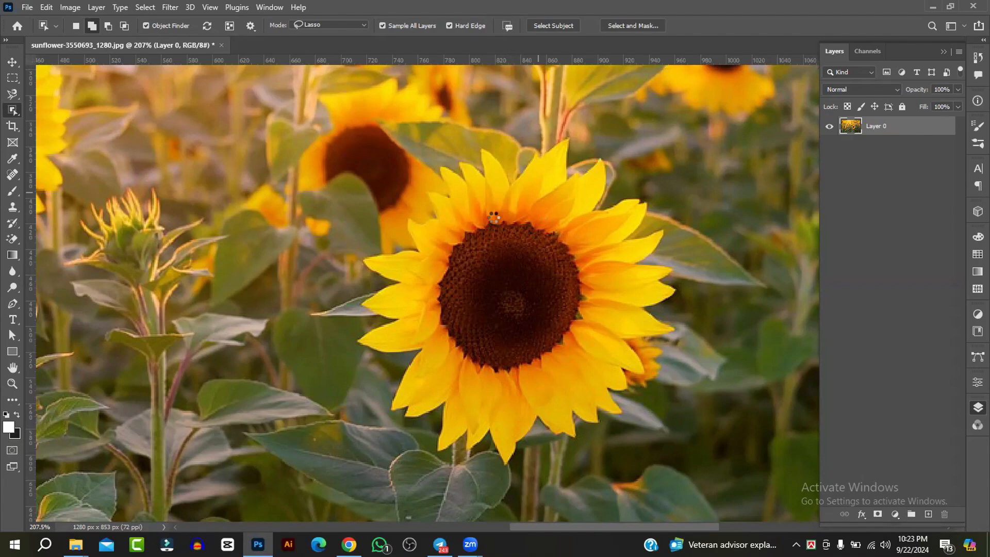
pyautogui.scroll(-2, 492, 217)
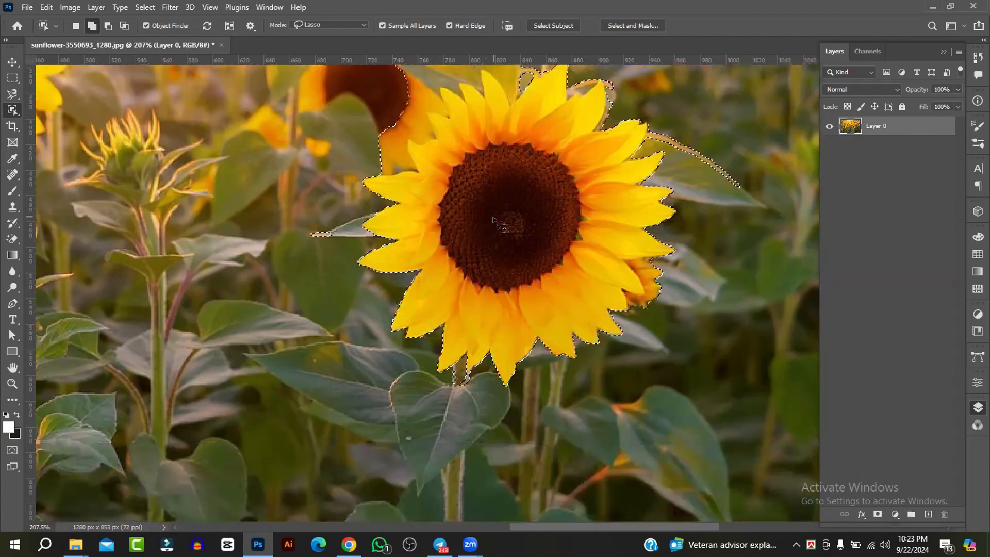
pyautogui.click(493, 219)
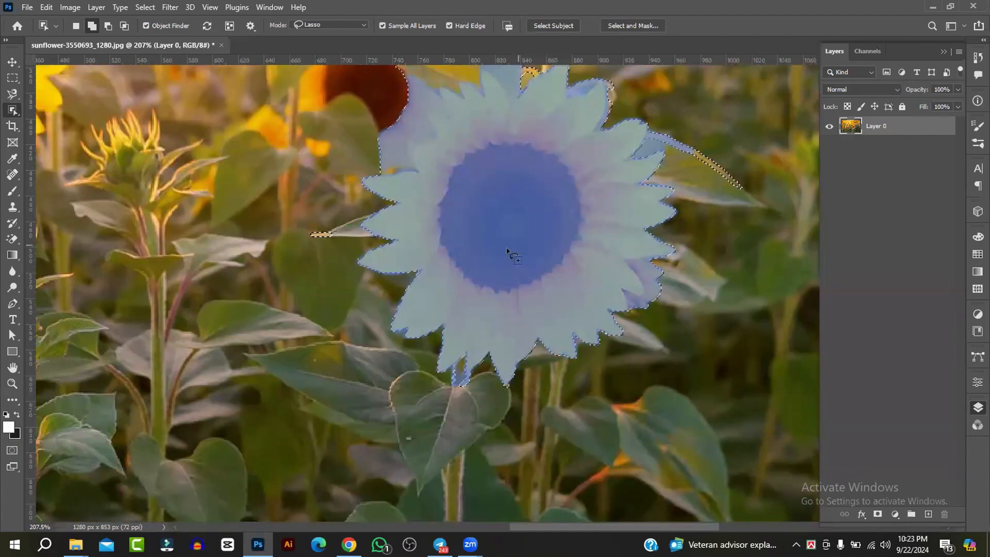
pyautogui.scroll(2, 507, 246)
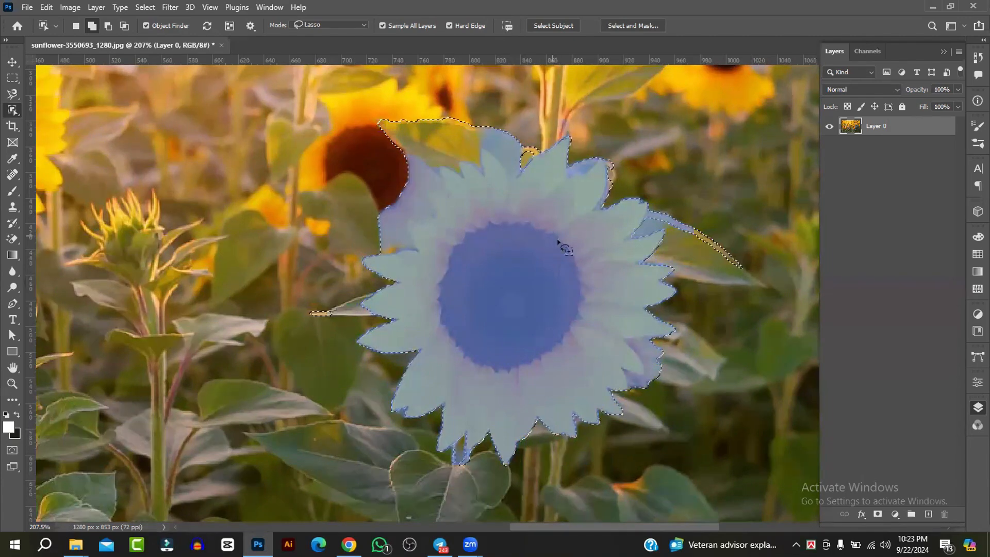
pyautogui.scroll(-5, 471, 282)
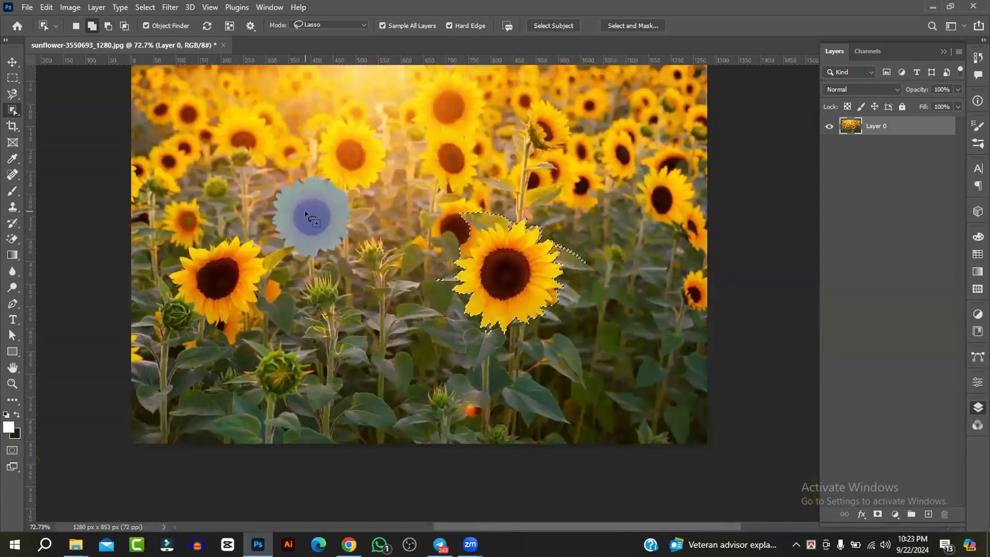
pyautogui.rightClick(13, 111)
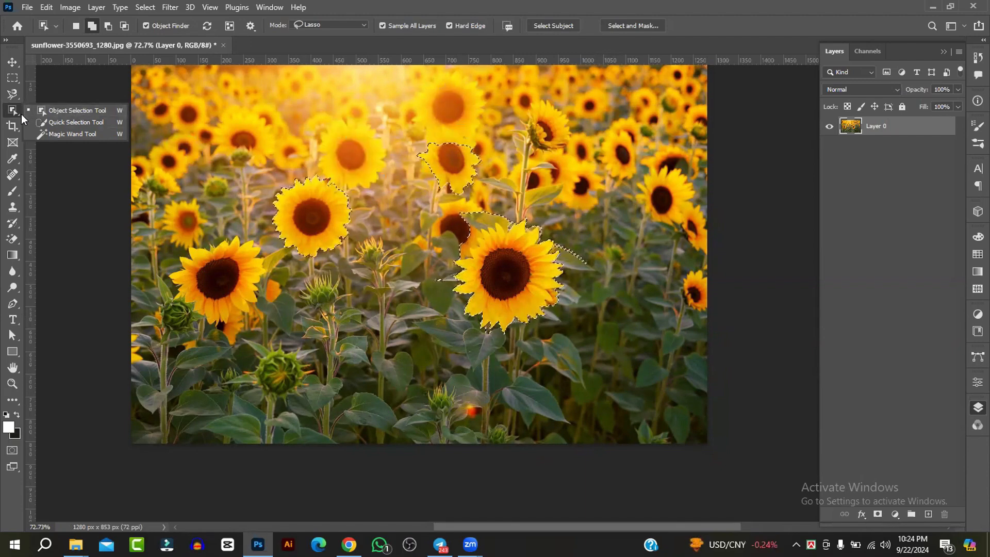
pyautogui.click(13, 95)
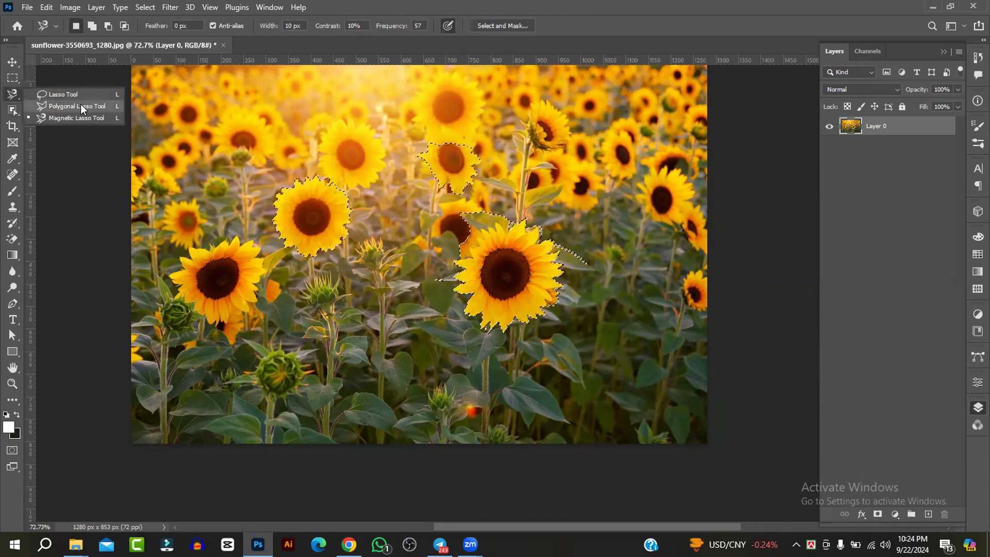
pyautogui.click(14, 96)
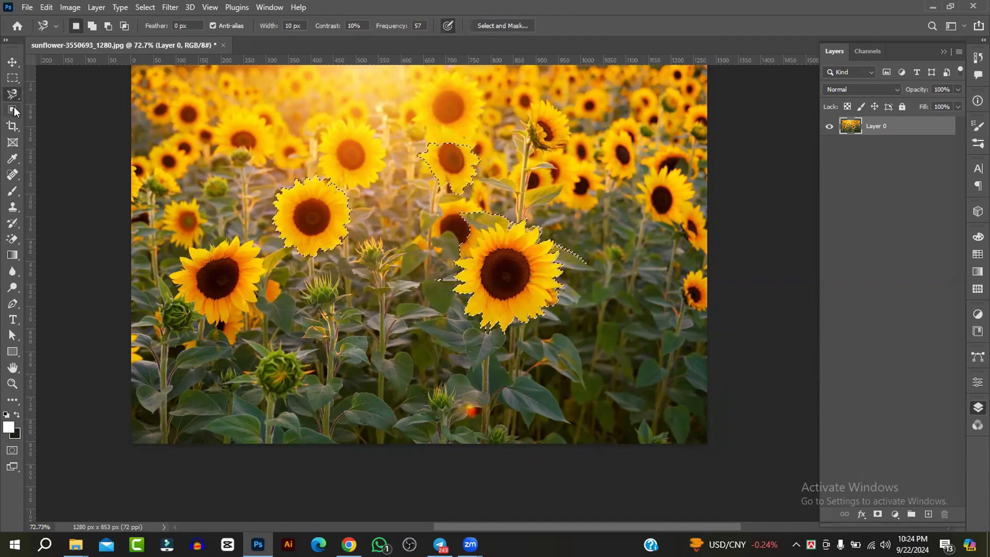
# Step: Replace the selection with the large sunflower using the Quick Selection Tool, undoing the extra strokes over the smaller flowers
pyautogui.click(14, 110)
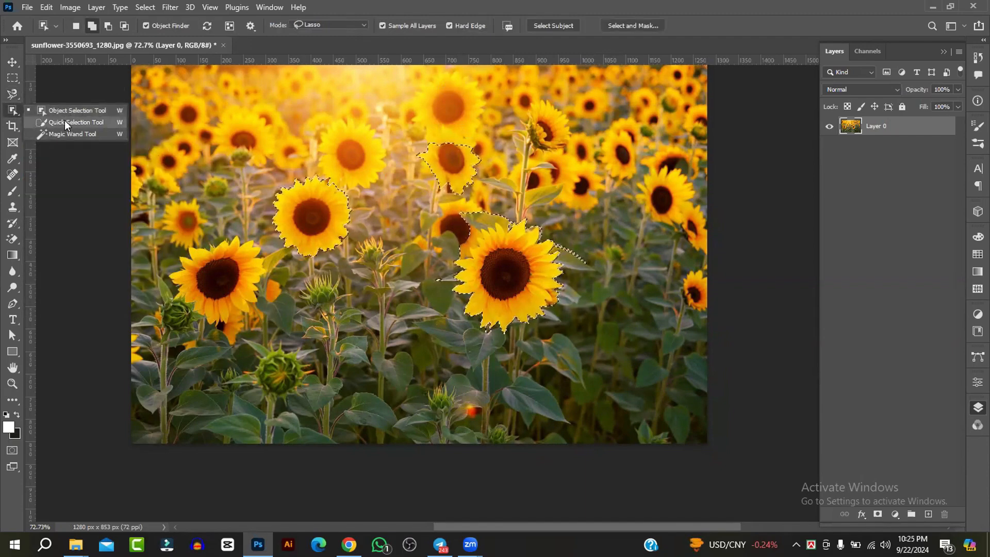
pyautogui.click(64, 121)
pyautogui.hotkey('ctrl', 'd')
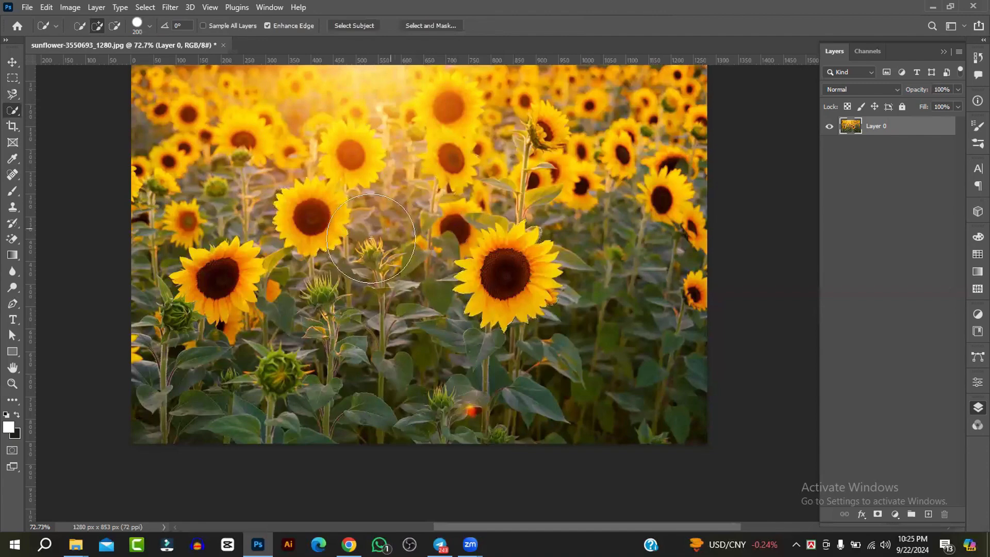
pyautogui.click(510, 271)
pyautogui.click(313, 214)
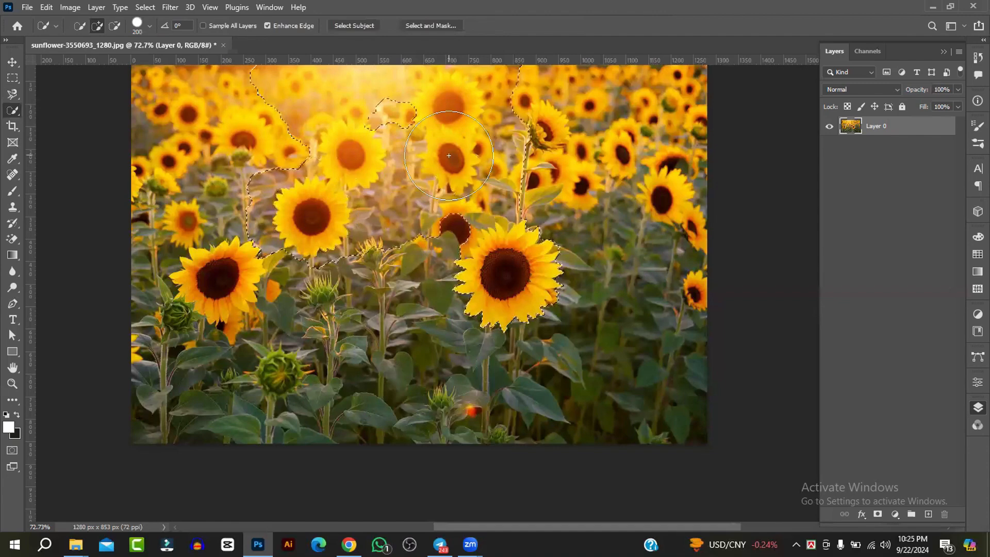
pyautogui.hotkey('ctrl', 'z')
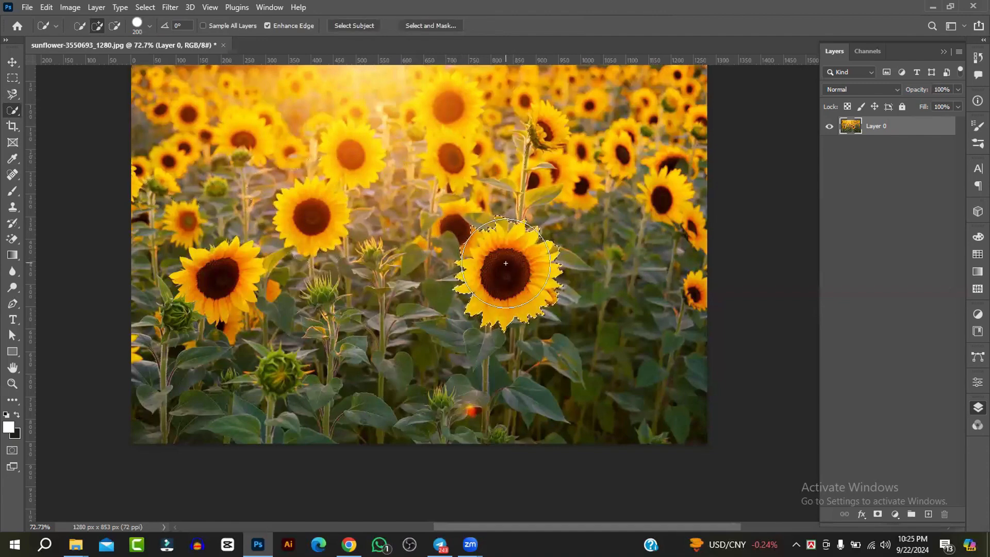
# Step: Reduce the Quick Selection brush size to 80 and add four smaller sunflowers to the selection
pyautogui.press('[')
pyautogui.press('[')
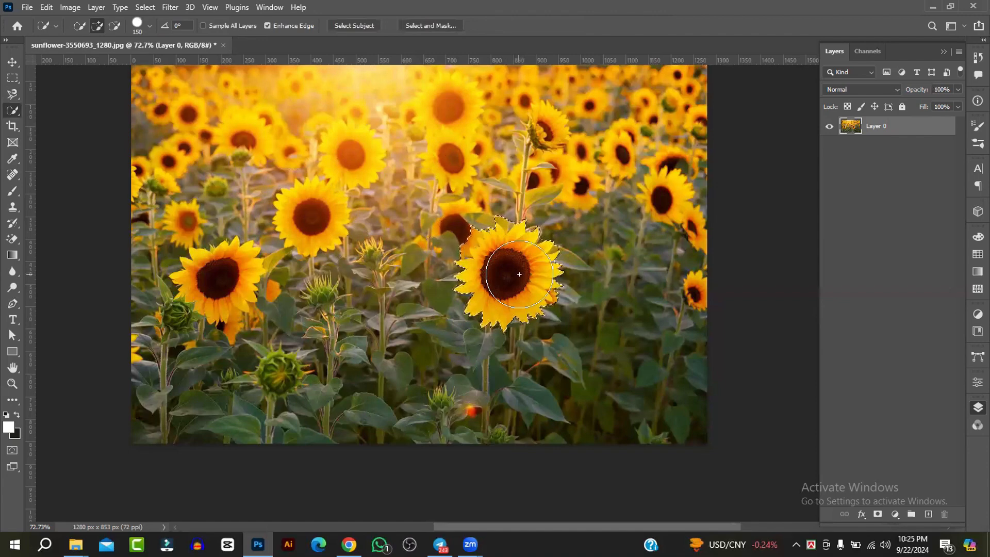
pyautogui.press('[')
pyautogui.press('[')
pyautogui.press('[')
pyautogui.press('[')
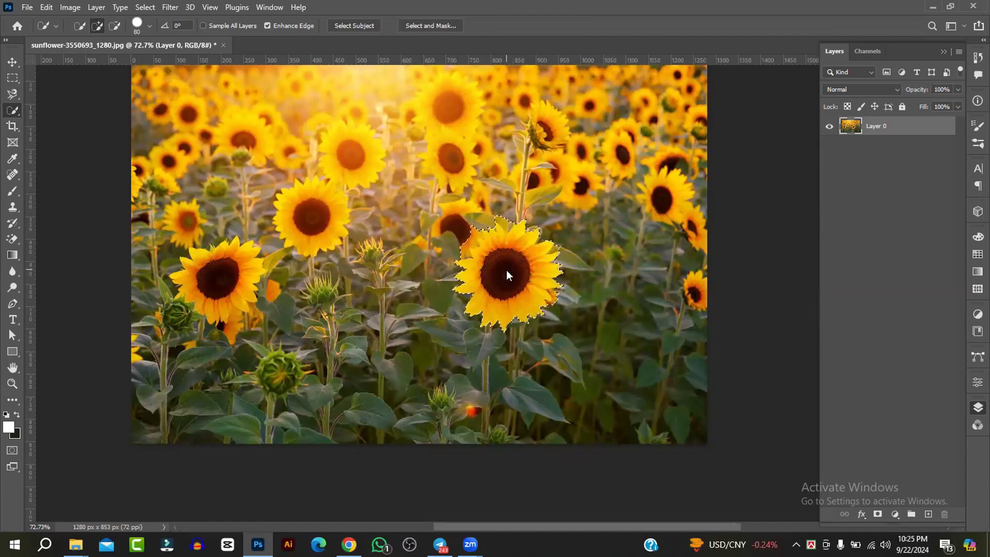
pyautogui.click(310, 215)
pyautogui.click(222, 283)
pyautogui.click(351, 155)
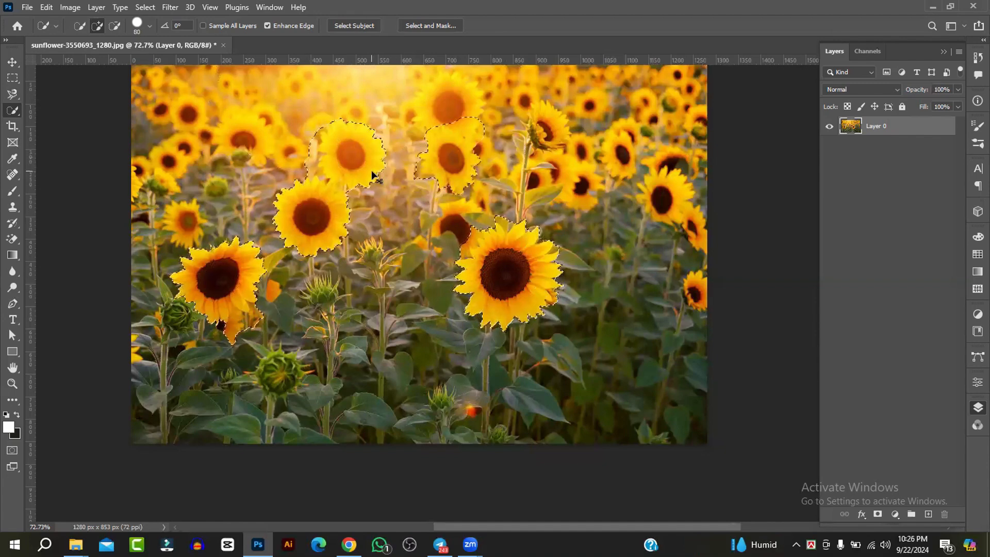
# Step: Undo the latest Quick Selection additions and clear the remaining selection
pyautogui.hotkey('ctrl', 'z')
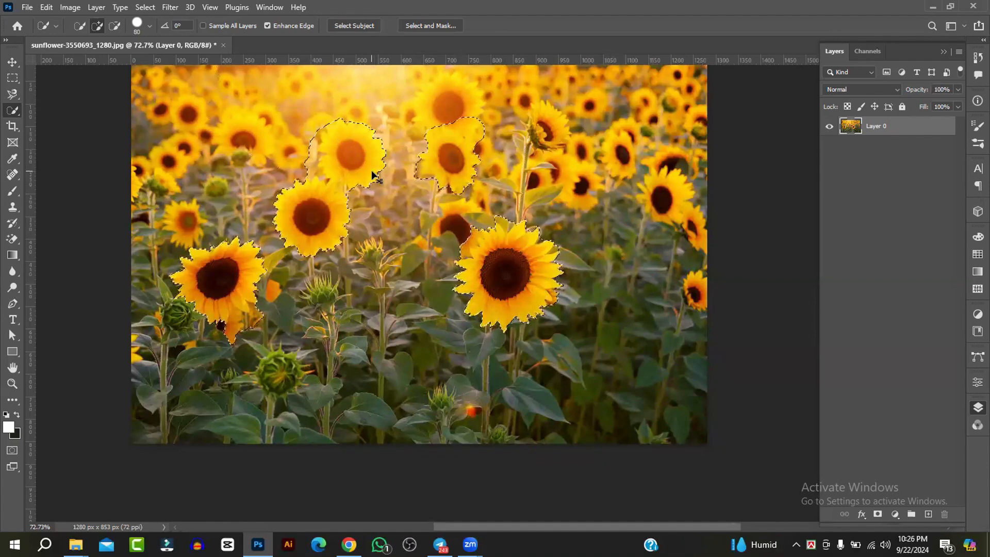
pyautogui.hotkey('ctrl', 'z')
pyautogui.hotkey('ctrl', 'z')
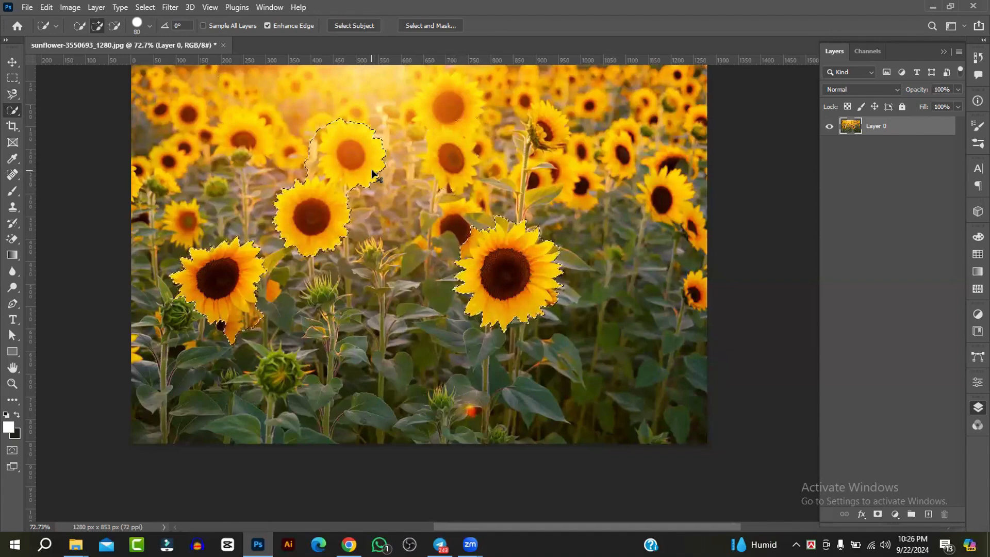
pyautogui.hotkey('ctrl', 'z')
pyautogui.hotkey('ctrl', 'z')
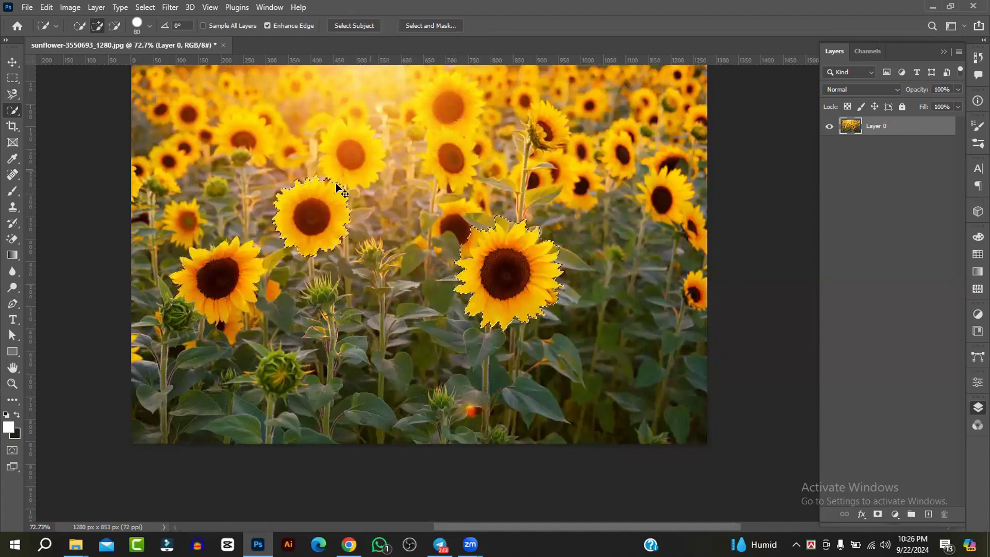
pyautogui.hotkey('ctrl', 'd')
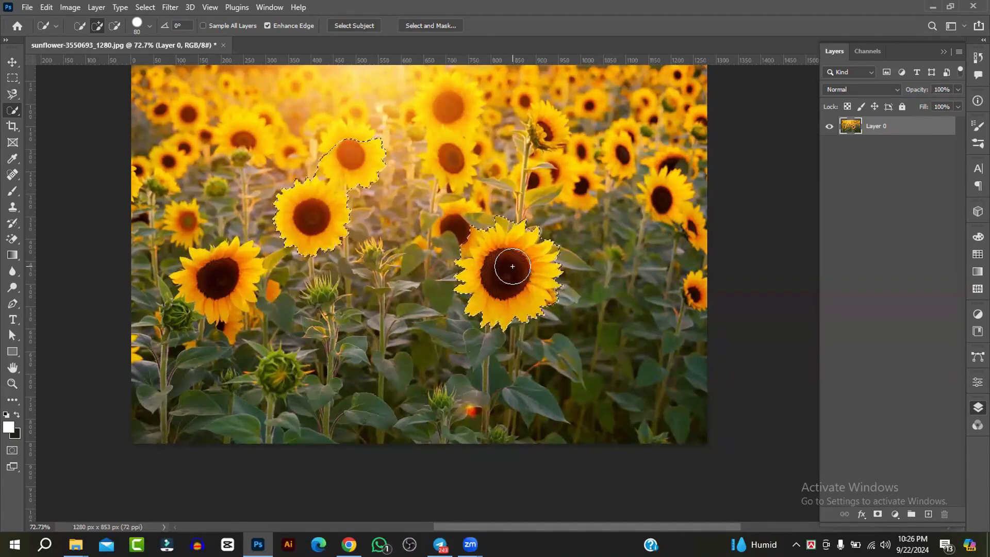
# Step: Sample the yellow petals of several background sunflowers one after another with the Magic Wand Tool
pyautogui.rightClick(14, 108)
pyautogui.click(79, 132)
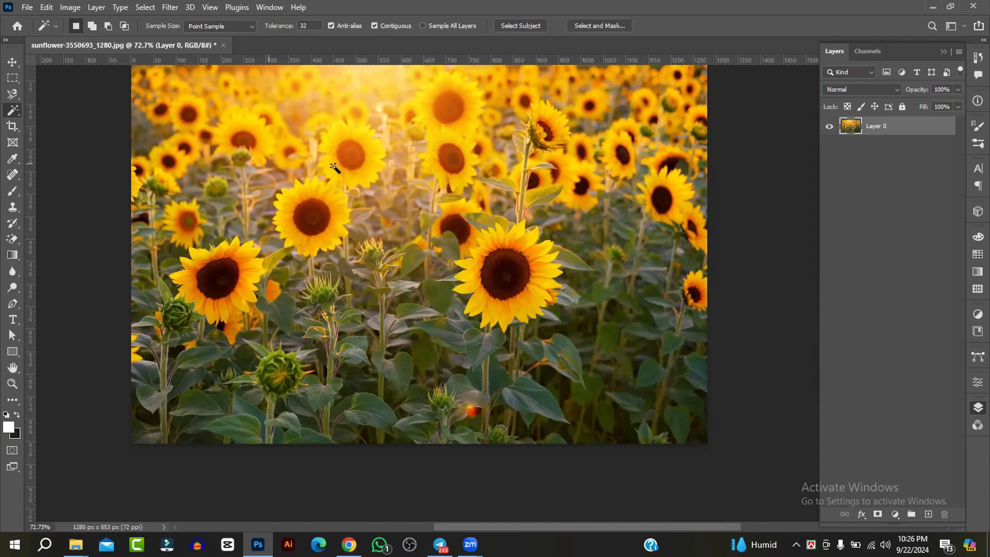
pyautogui.rightClick(14, 110)
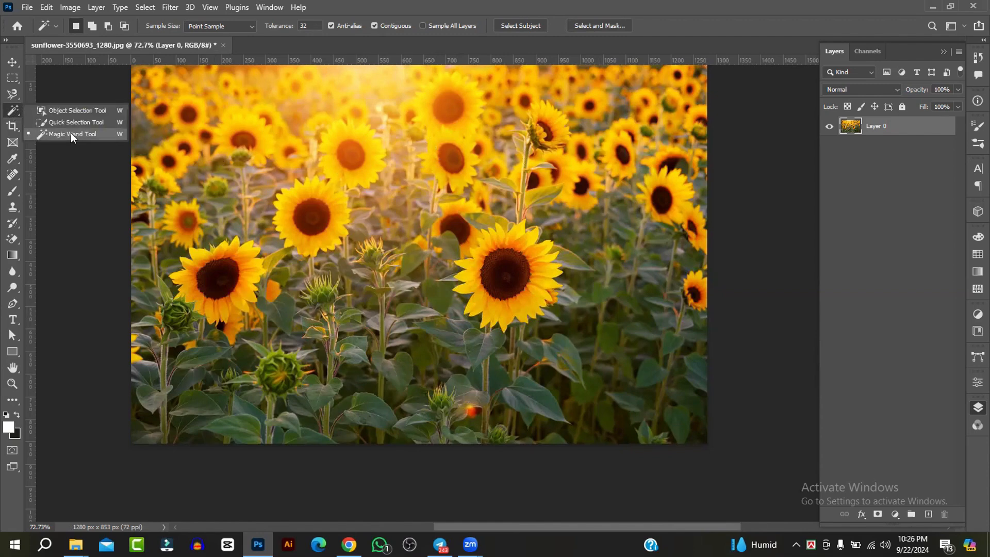
pyautogui.click(74, 133)
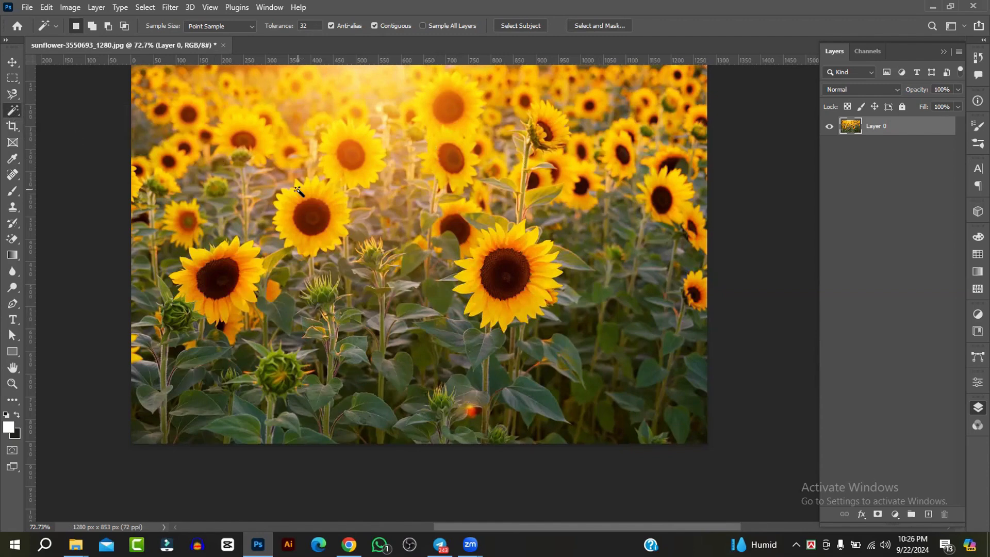
pyautogui.click(299, 188)
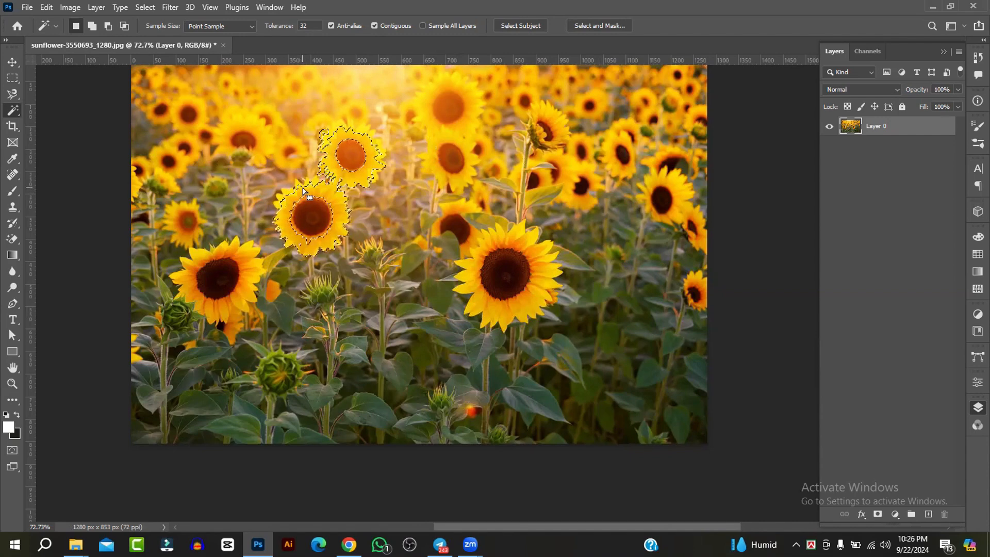
pyautogui.click(360, 133)
pyautogui.click(425, 106)
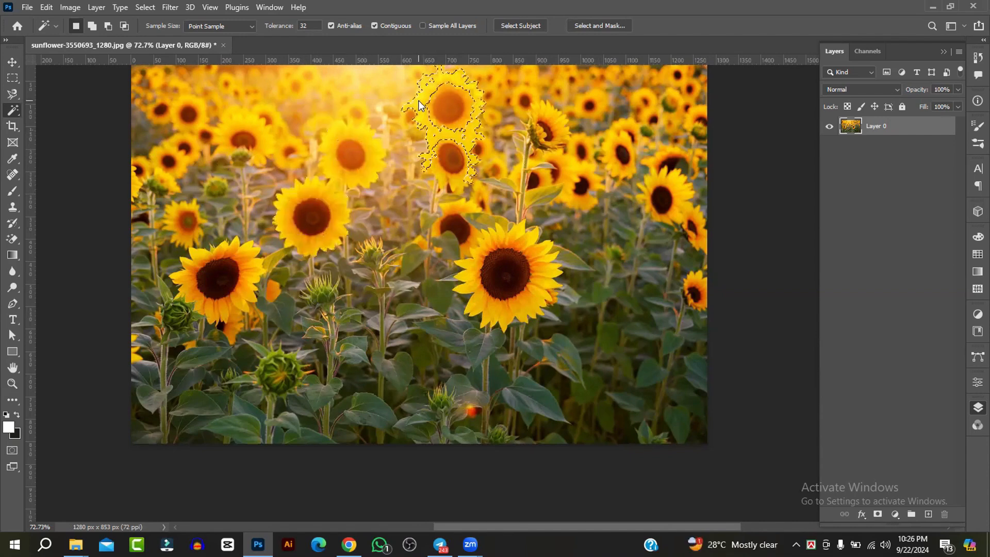
# Step: Sample a dark sunflower centre and the blurred background foliage with the Magic Wand Tool, and clear the selection
pyautogui.click(312, 216)
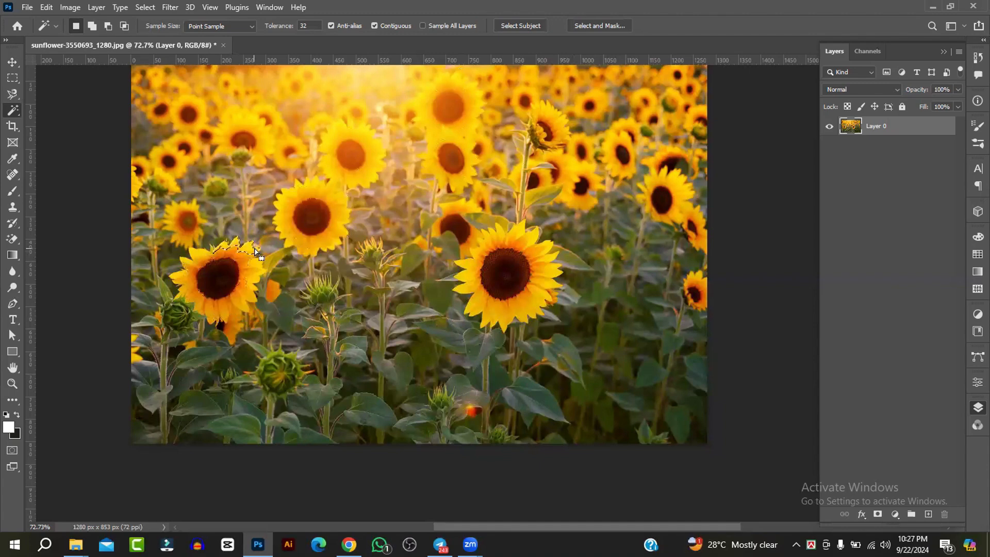
pyautogui.click(413, 306)
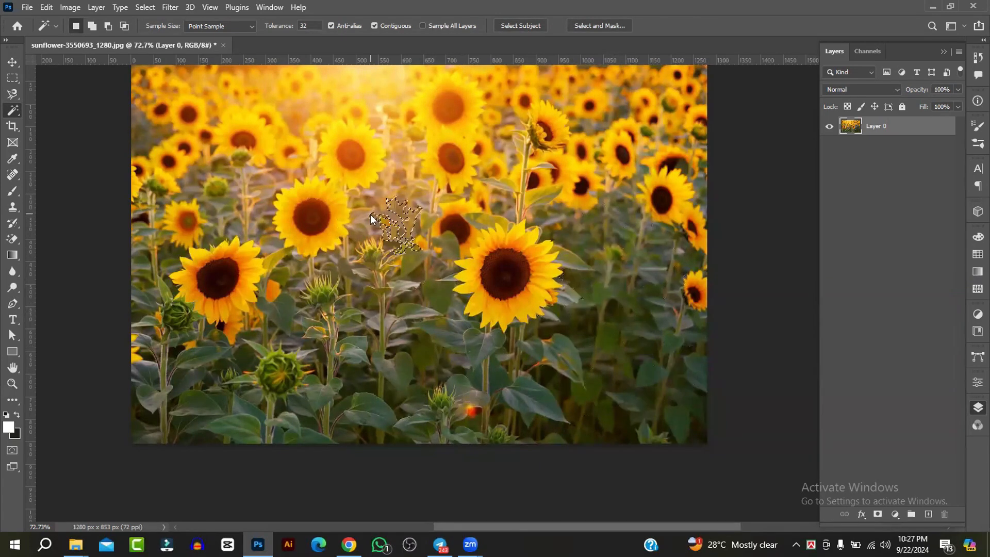
pyautogui.click(392, 175)
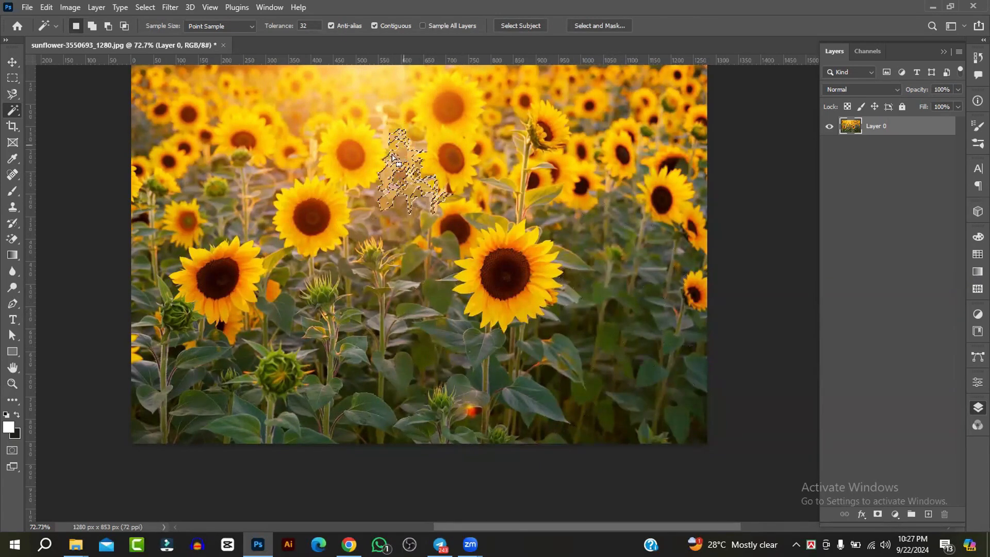
pyautogui.hotkey('ctrl', 'd')
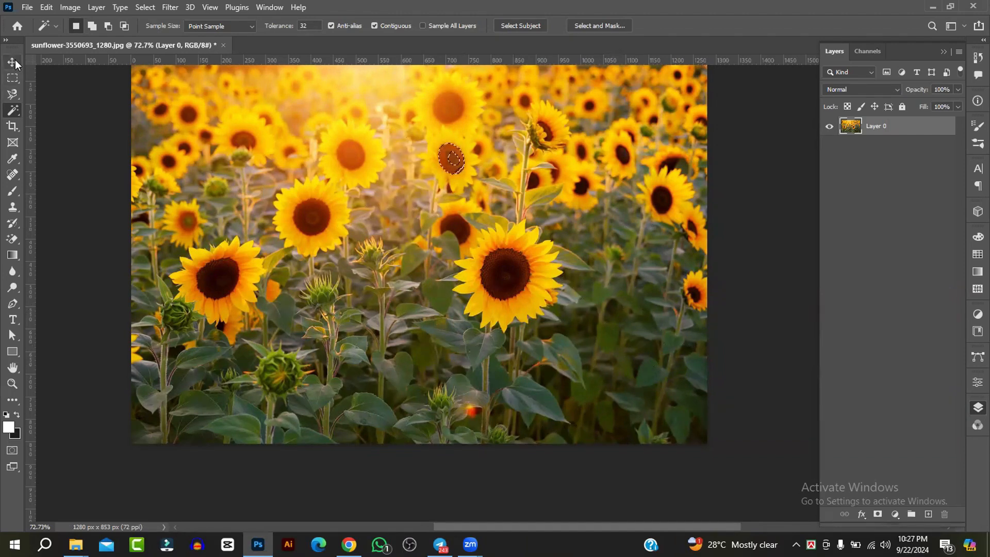
# Step: Activate the Move Tool and collapse the Layers panel to free up the workspace
pyautogui.click(15, 60)
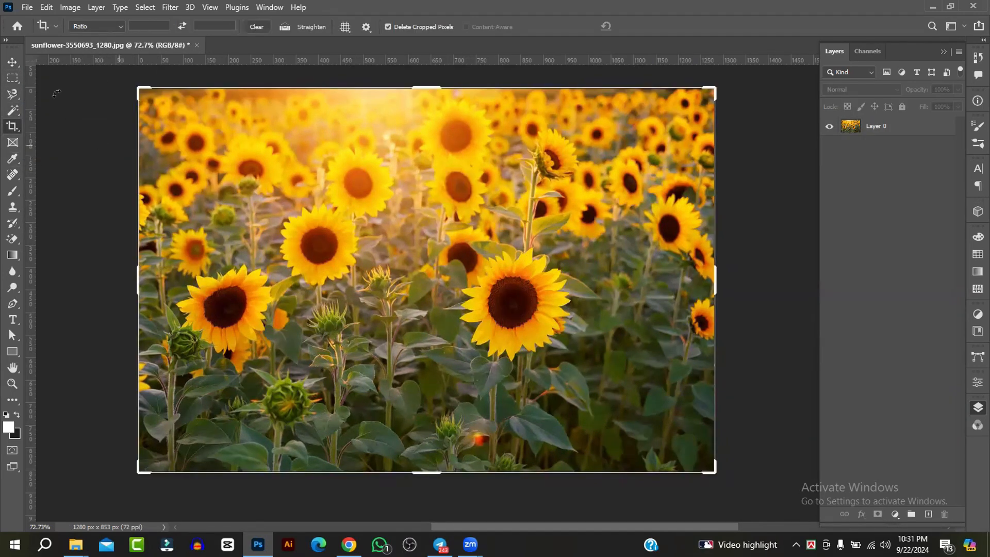
pyautogui.click(16, 63)
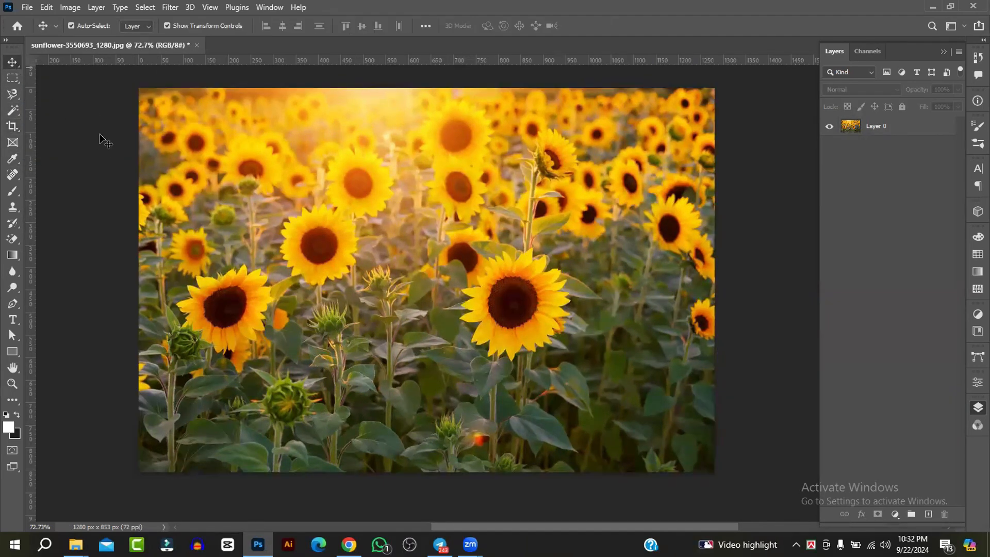
pyautogui.click(943, 51)
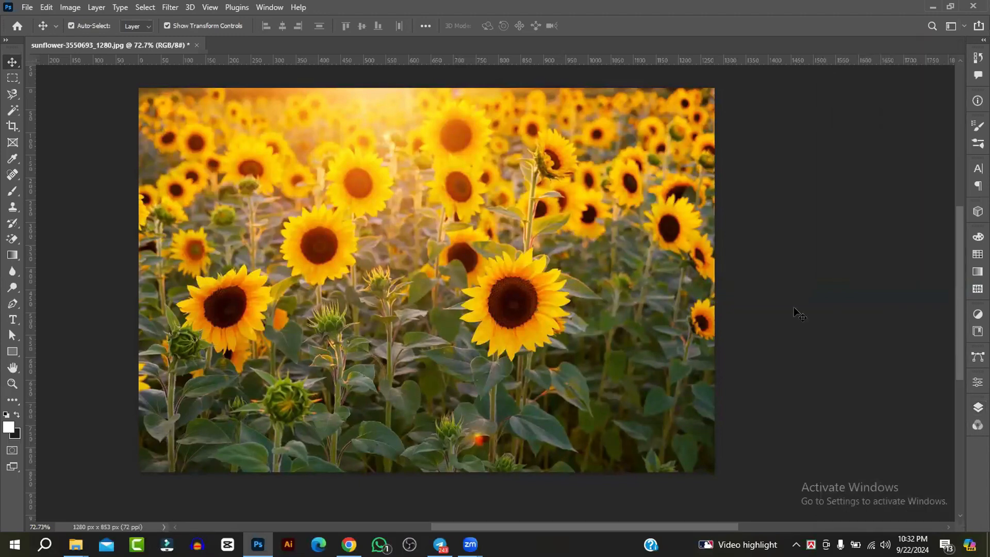